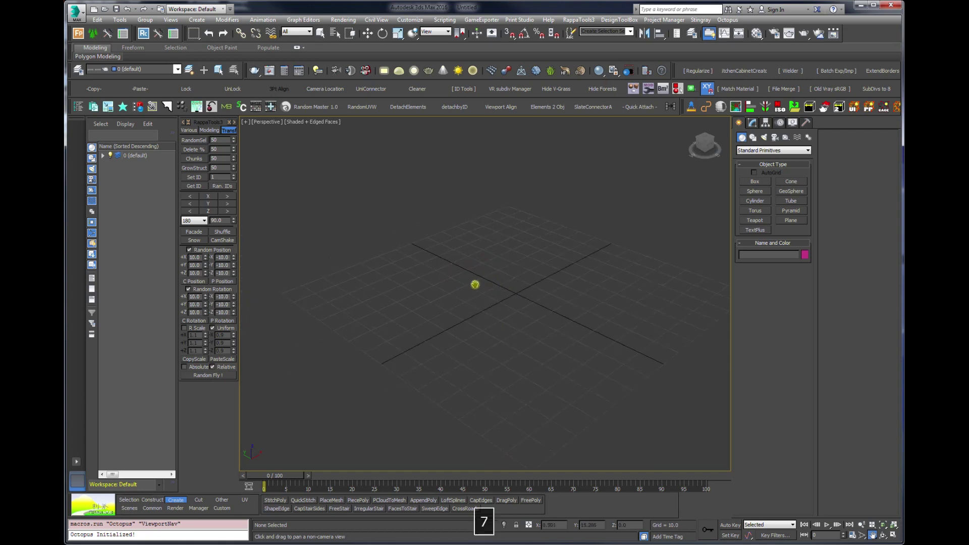
Step: Try the viewport navigation and view pie menus on the empty scene
drag(461, 305, 495, 332)
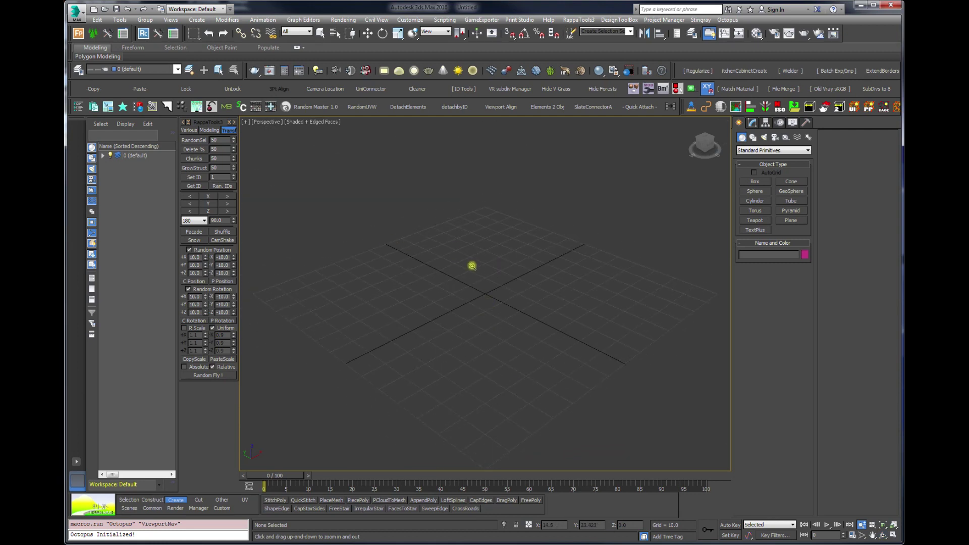
drag(472, 266, 473, 235)
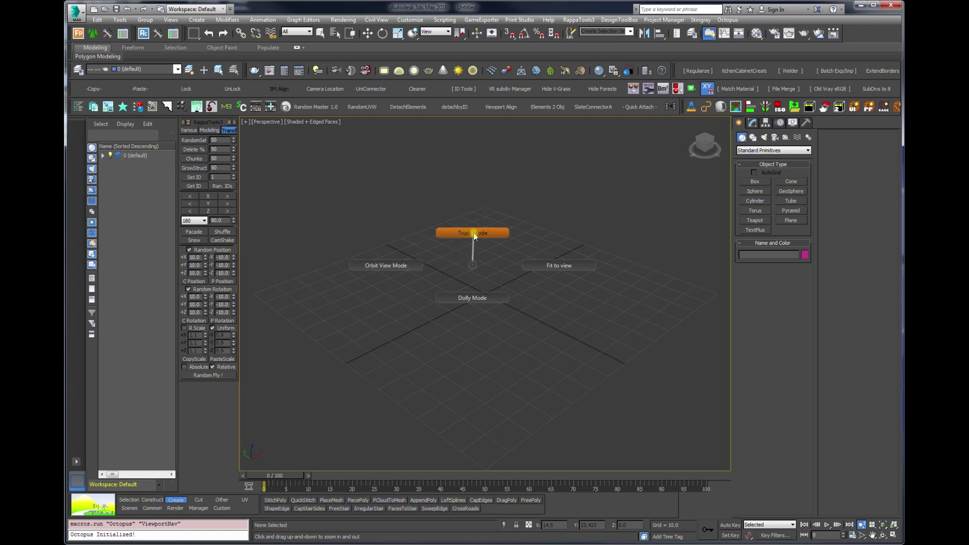
mouse_move(461, 237)
mouse_down()
mouse_move(525, 243)
mouse_move(453, 224)
mouse_move(396, 280)
mouse_move(404, 256)
mouse_move(459, 247)
mouse_move(458, 235)
mouse_move(385, 275)
mouse_move(495, 258)
mouse_move(475, 251)
mouse_up()
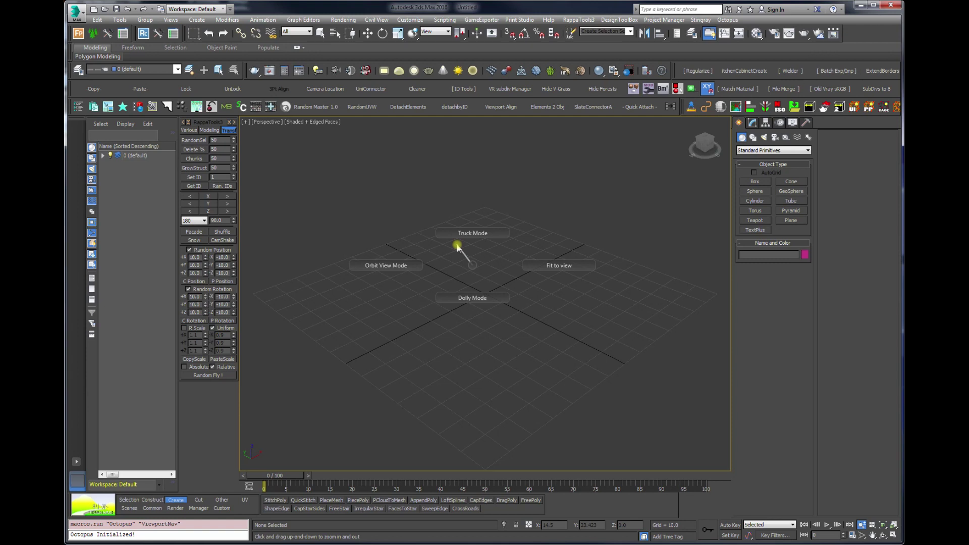
drag(457, 247, 412, 279)
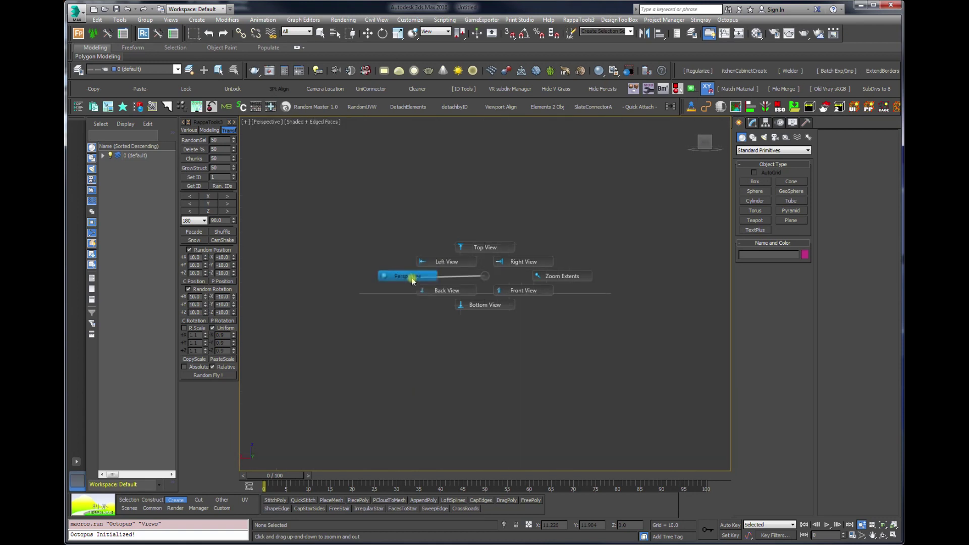
Step: Create a standard box about 84 units long and 118 units wide on the grid in the Top view
drag(412, 278, 598, 327)
click(769, 183)
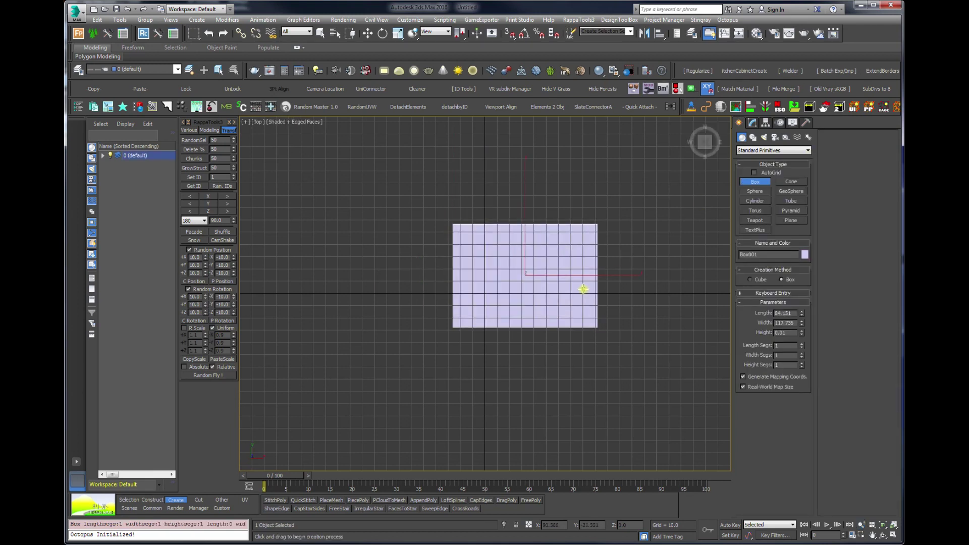
click(550, 204)
Step: Examine the box through the views pie menu, returning to the perspective view and orbiting to see it from an angle
drag(493, 245, 424, 250)
key(8)
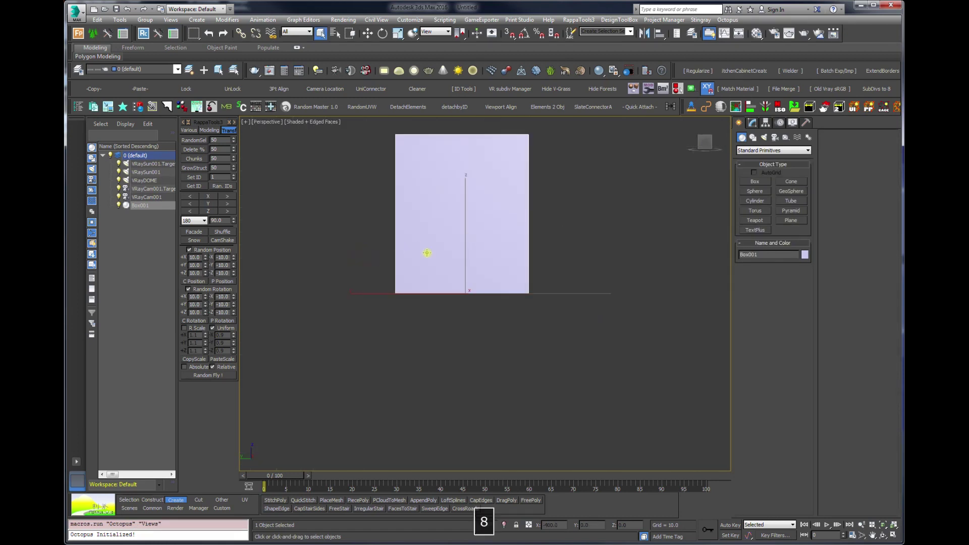
click(347, 253)
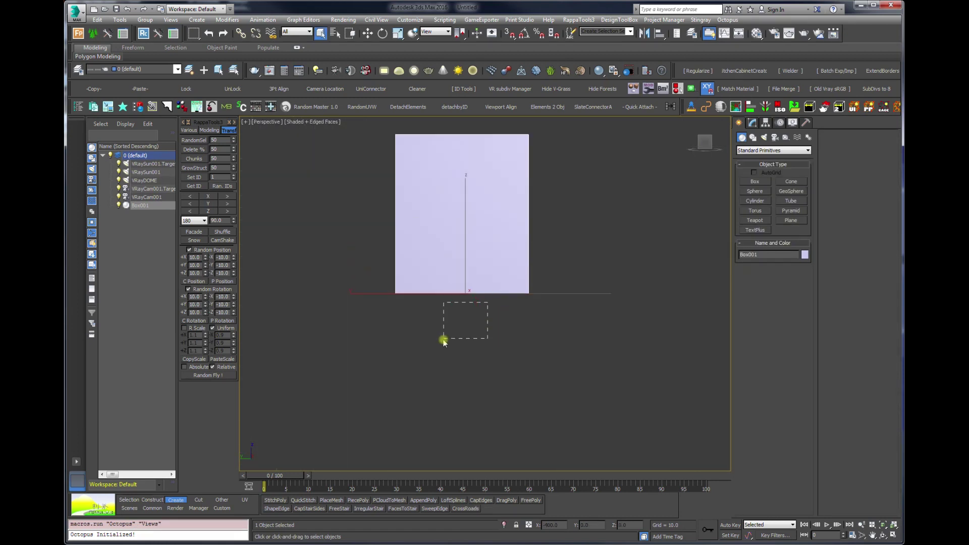
drag(443, 340, 444, 342)
alt+middle_drag(450, 257, 477, 310)
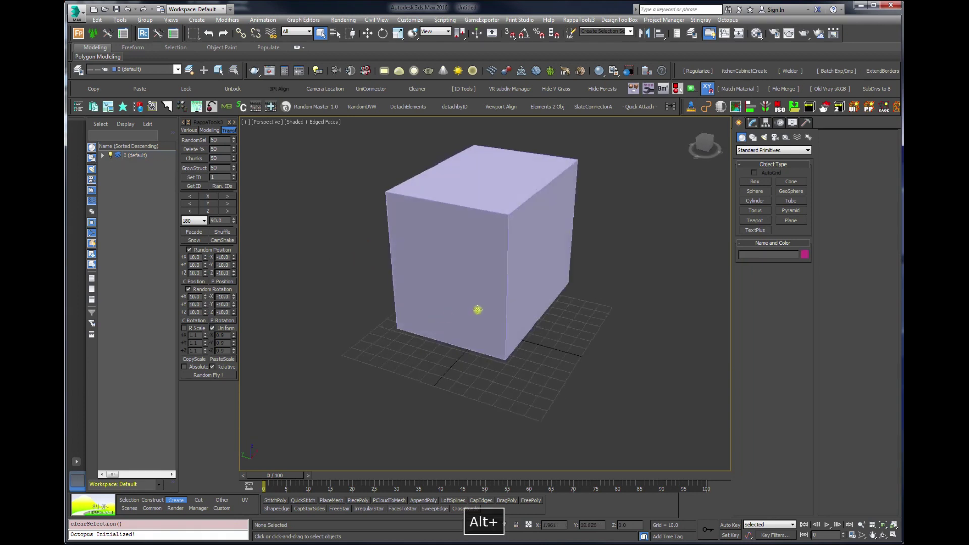
key(8)
click(397, 242)
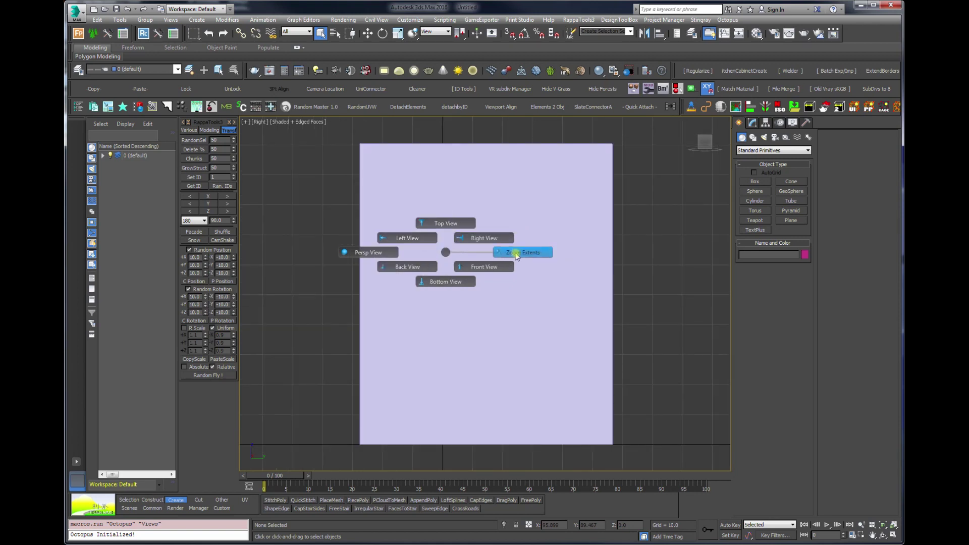
click(362, 253)
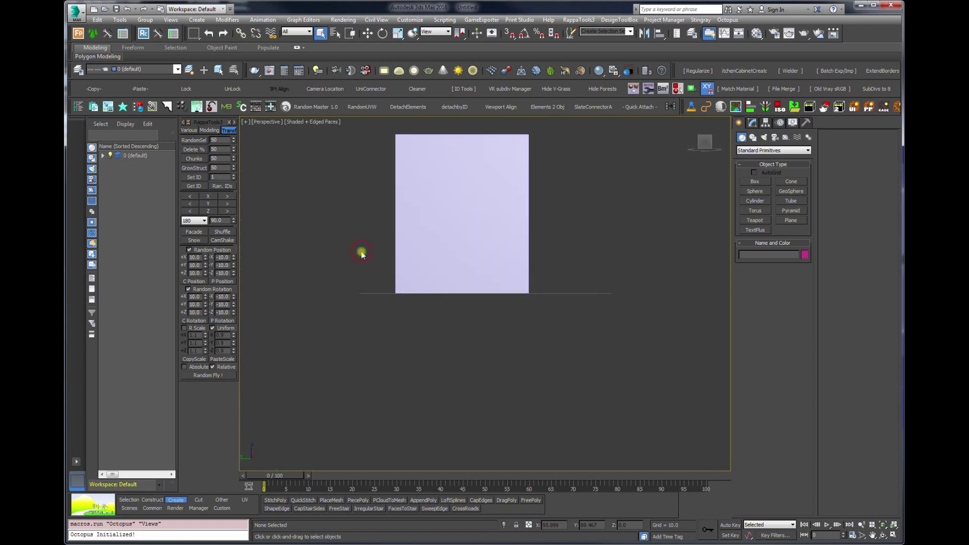
alt+middle_drag(374, 305, 405, 308)
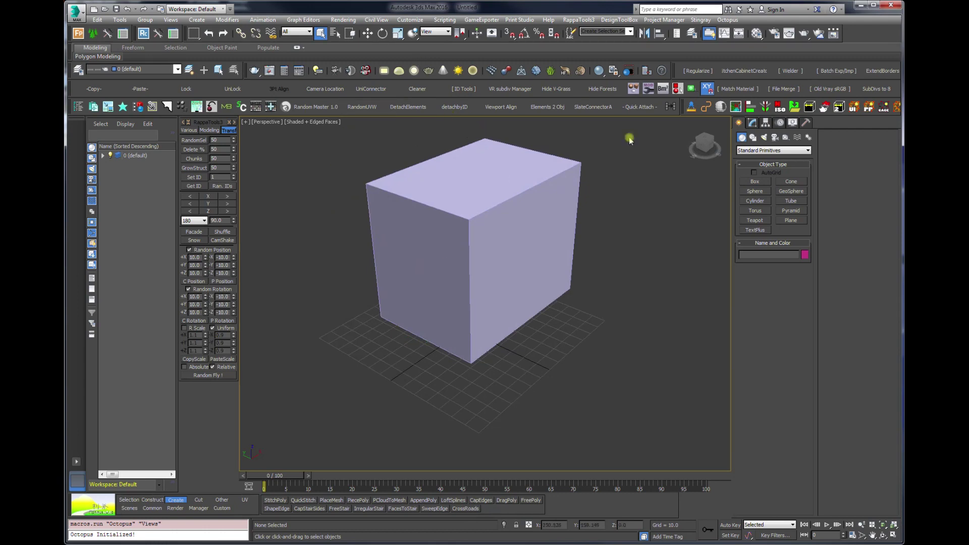
Step: Open the Octopus Manager and create a new octopus preset named FileMenu
click(727, 20)
click(752, 30)
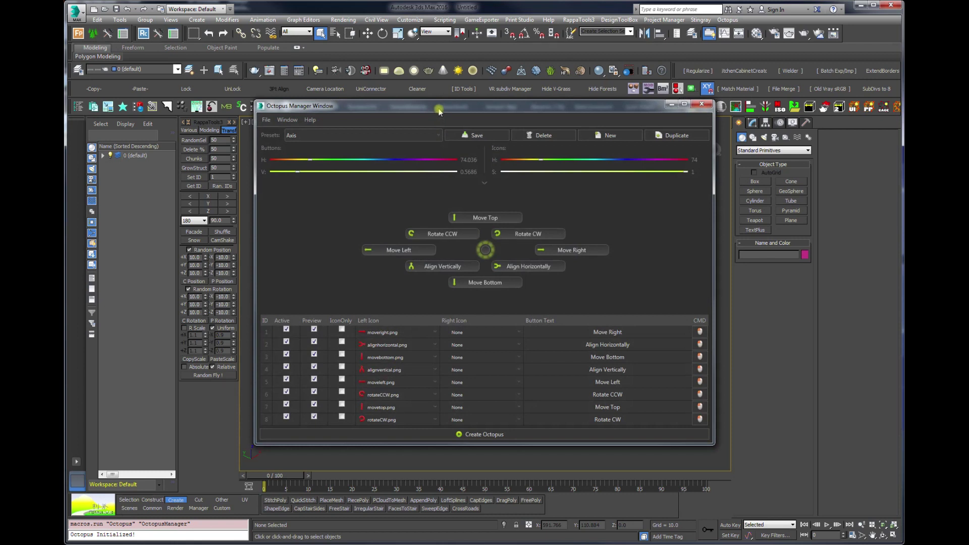
drag(438, 111, 439, 137)
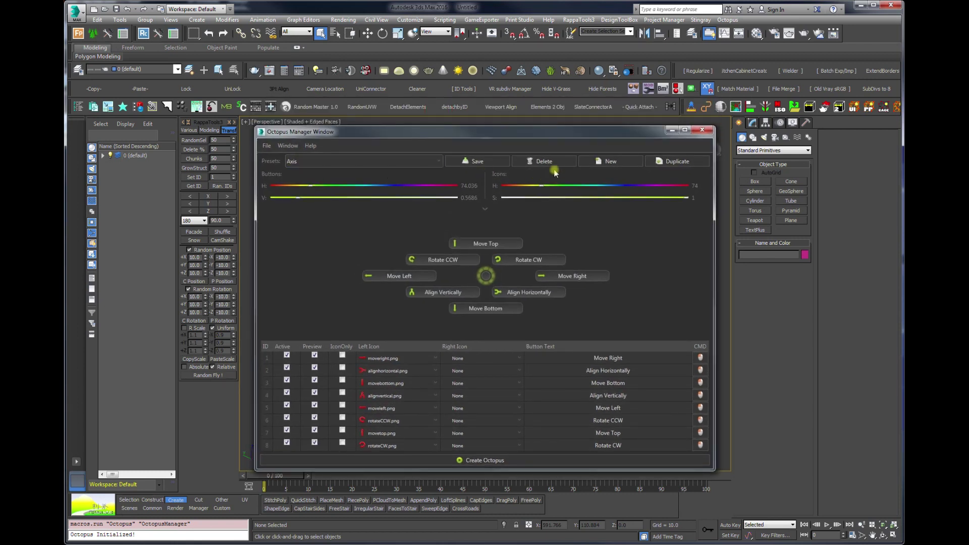
click(601, 165)
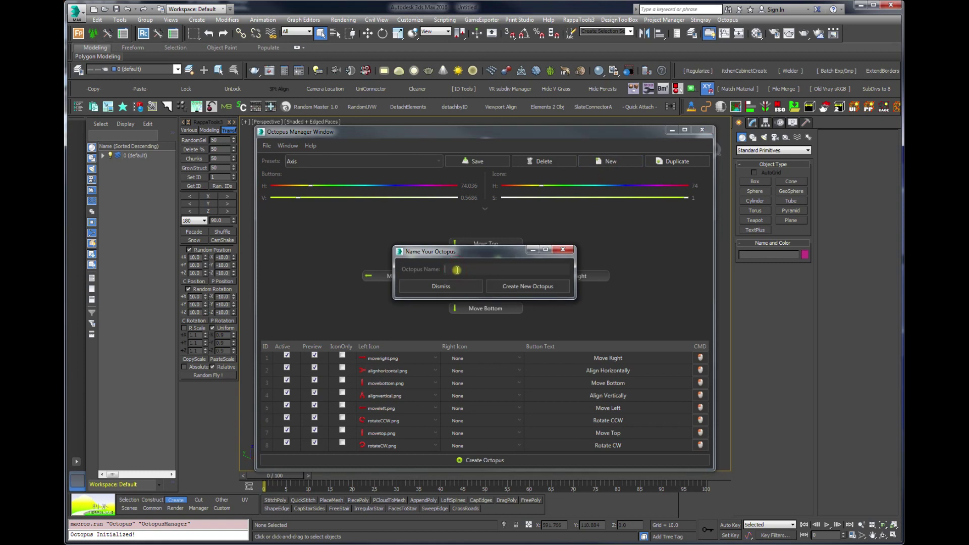
text(File Menu)
click(518, 288)
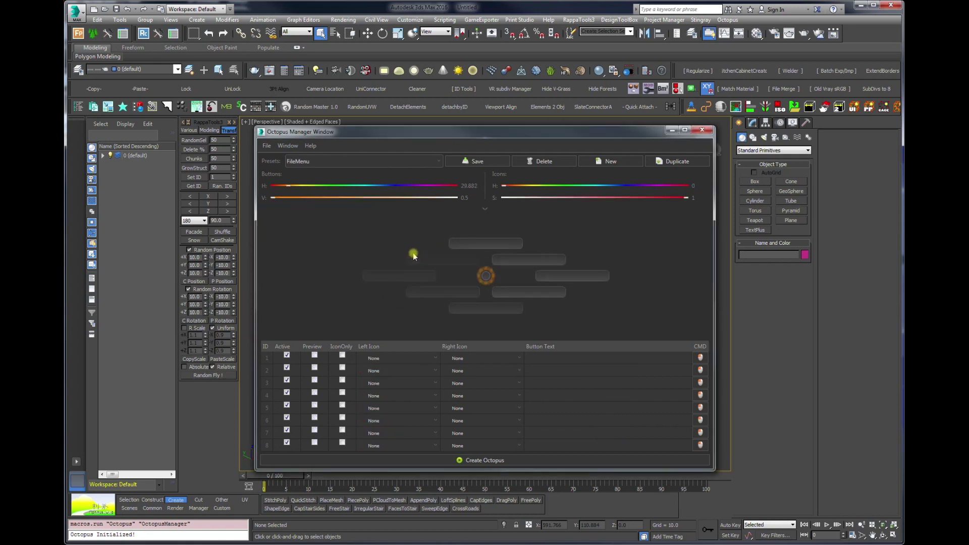
Step: Deactivate pie menu buttons 1, 2 and 3 of the FileMenu preset and reactivate all three
click(286, 357)
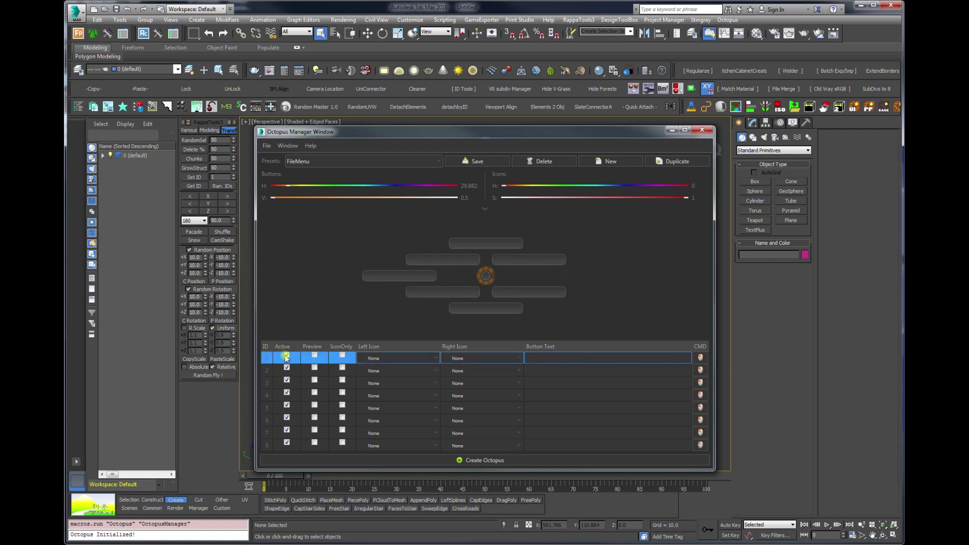
click(288, 371)
click(287, 382)
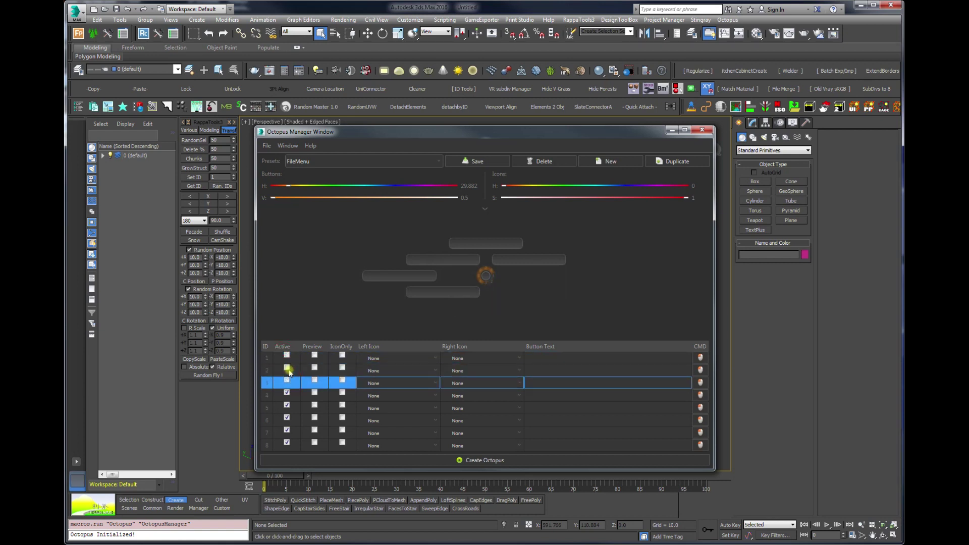
click(287, 369)
click(287, 356)
click(285, 382)
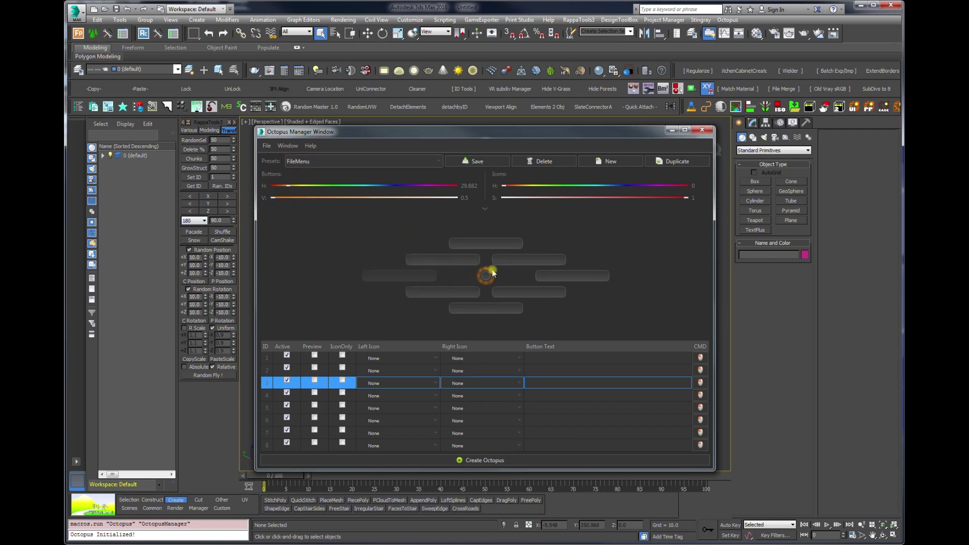
Step: Open the Action Browser, search for "file" and assign the Merge File action to the lowest pie menu button
click(288, 145)
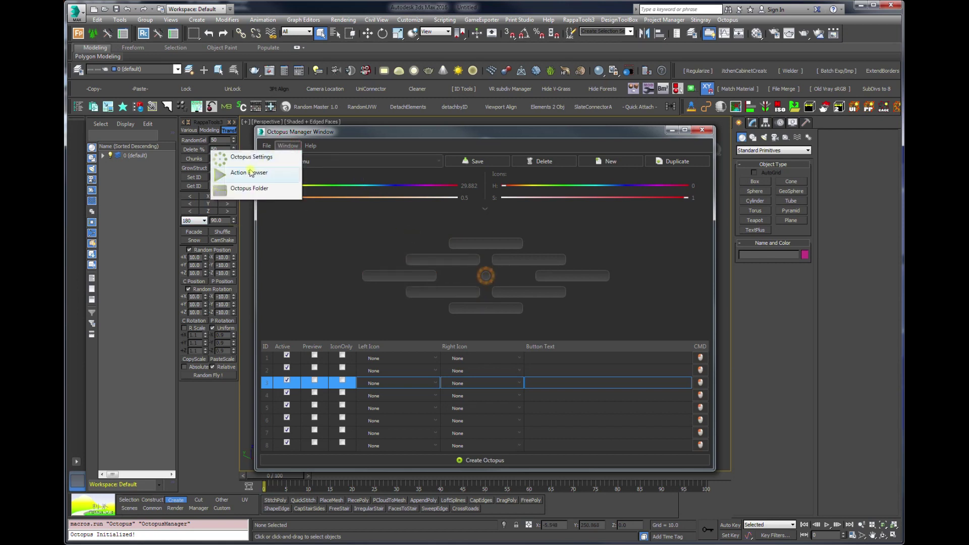
click(248, 179)
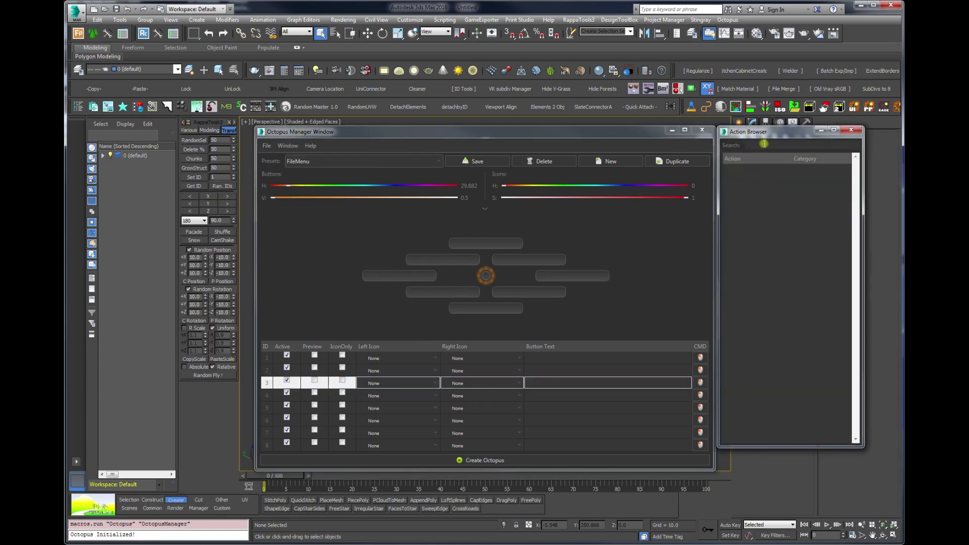
drag(760, 137, 760, 148)
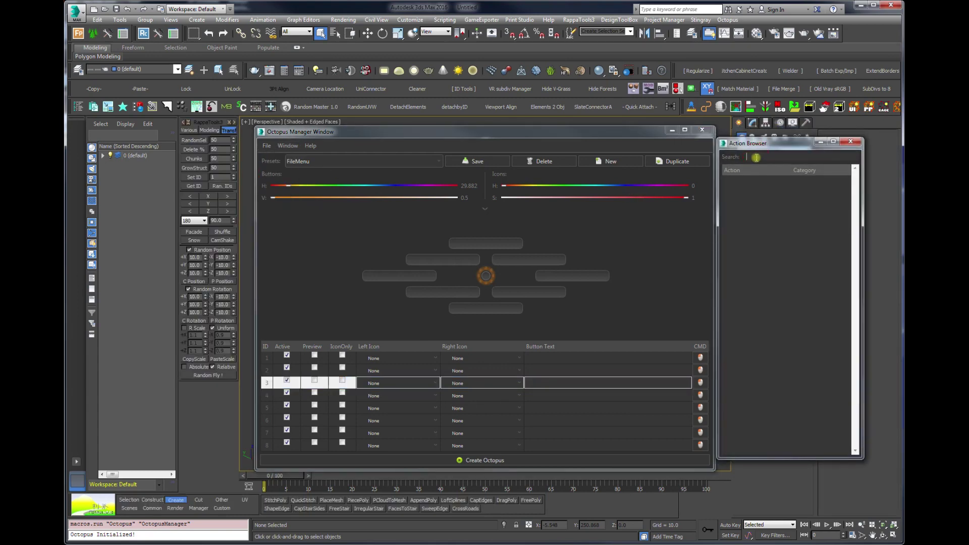
click(756, 157)
text(file)
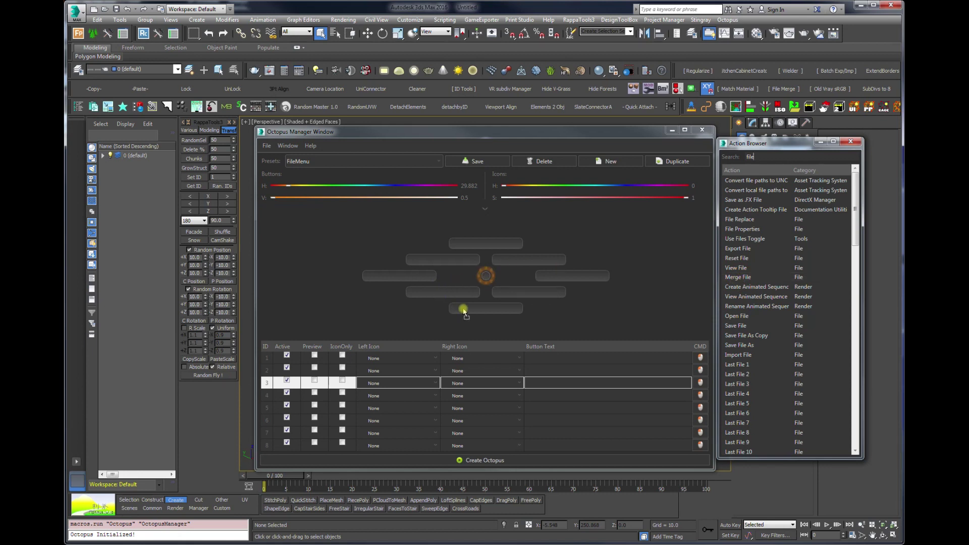
drag(482, 311, 483, 311)
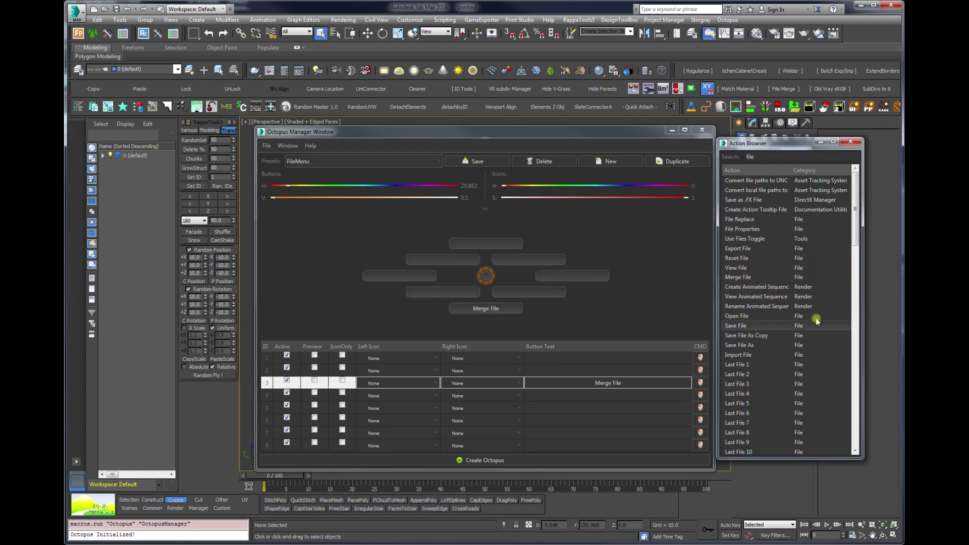
Step: Assign Open File, Save File, Save File As Copy, Save File As and Export File to buttons 7, 6, 4, 5 and 1
drag(742, 317, 460, 273)
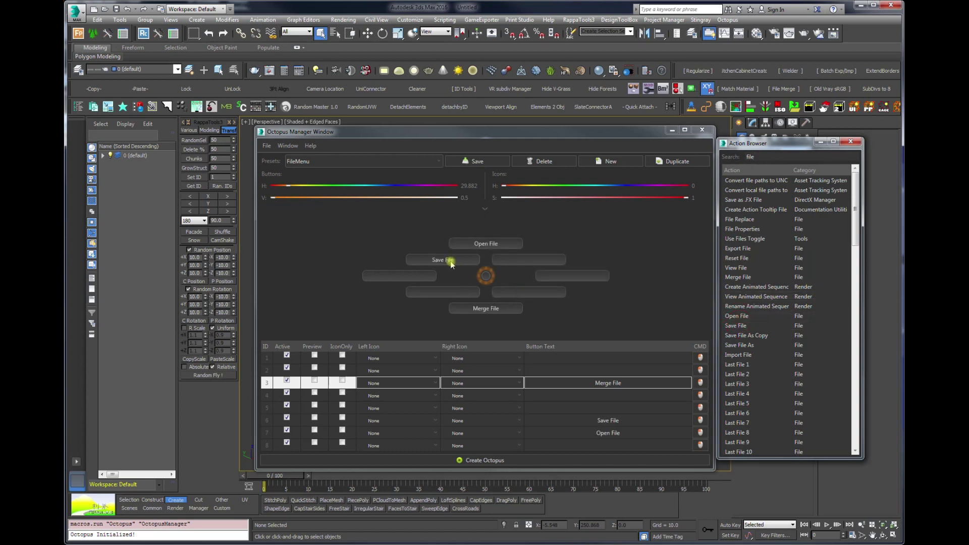
drag(728, 335, 446, 296)
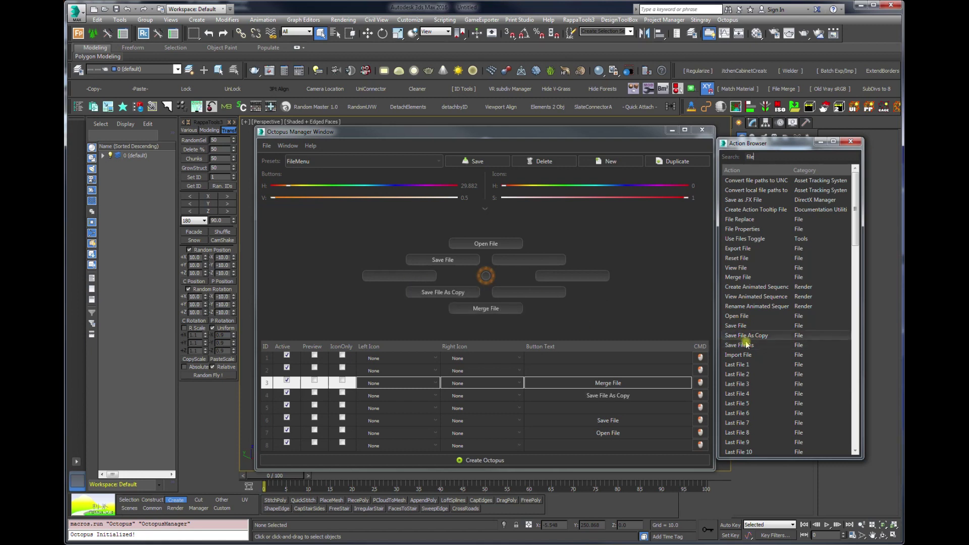
drag(746, 347, 437, 279)
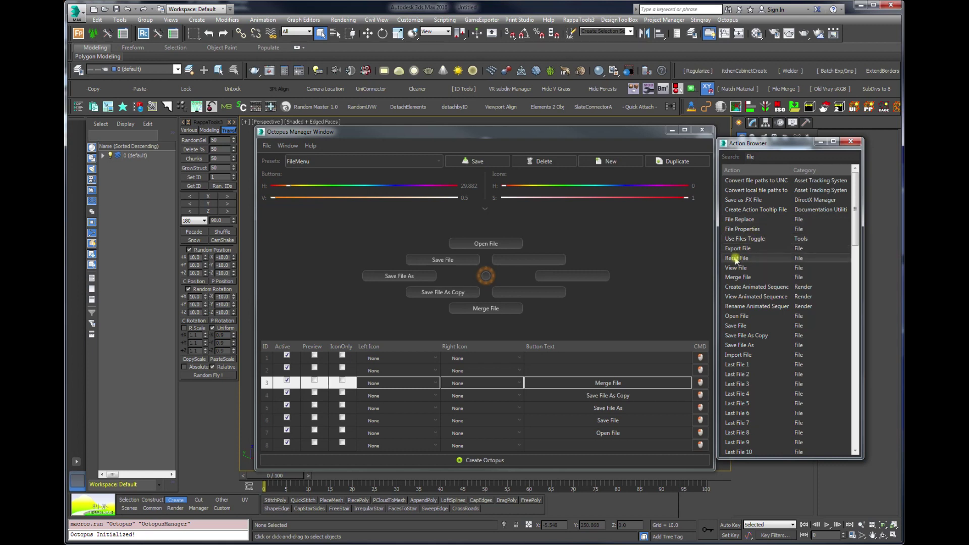
drag(740, 251, 573, 279)
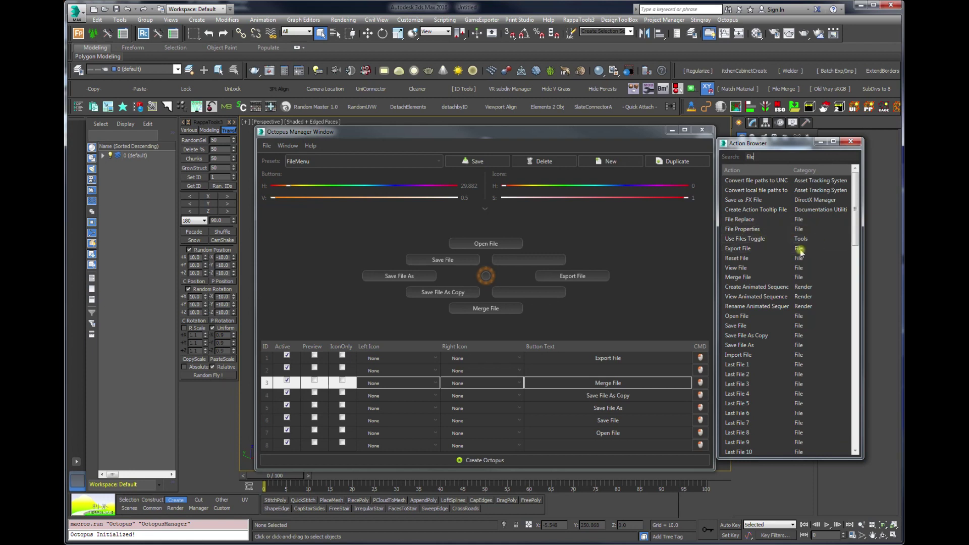
Step: Look through the remaining file actions and search for "selection" to find an action for saving selected objects
drag(856, 234, 857, 424)
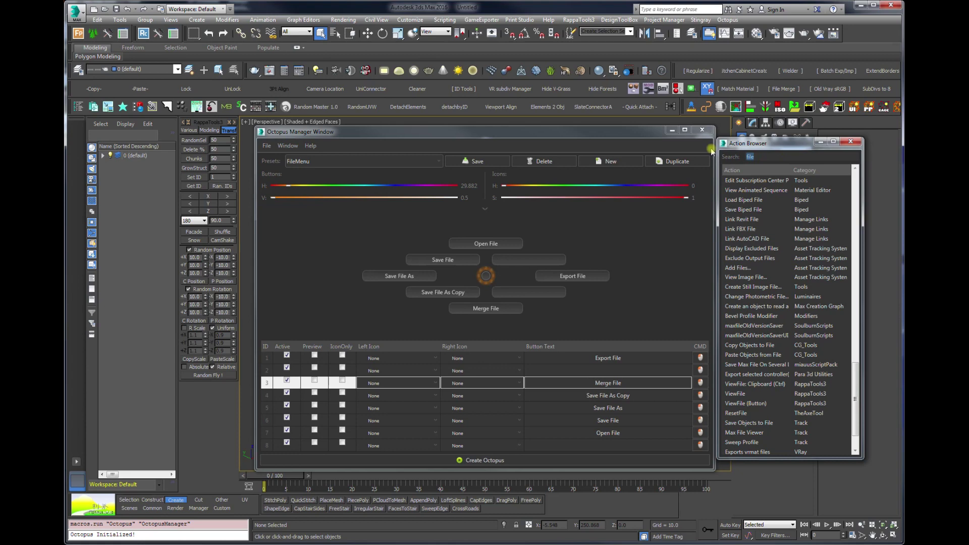
text(selection)
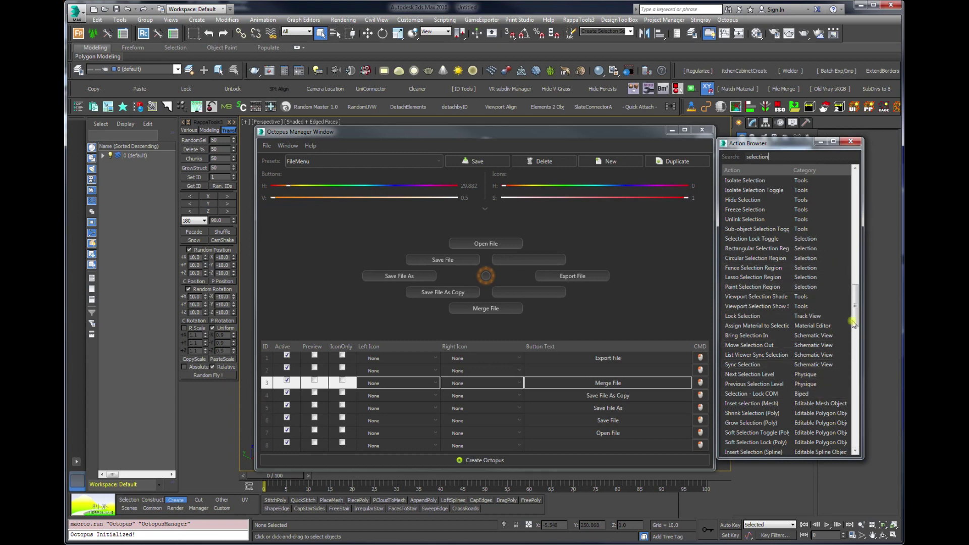
drag(855, 317, 852, 180)
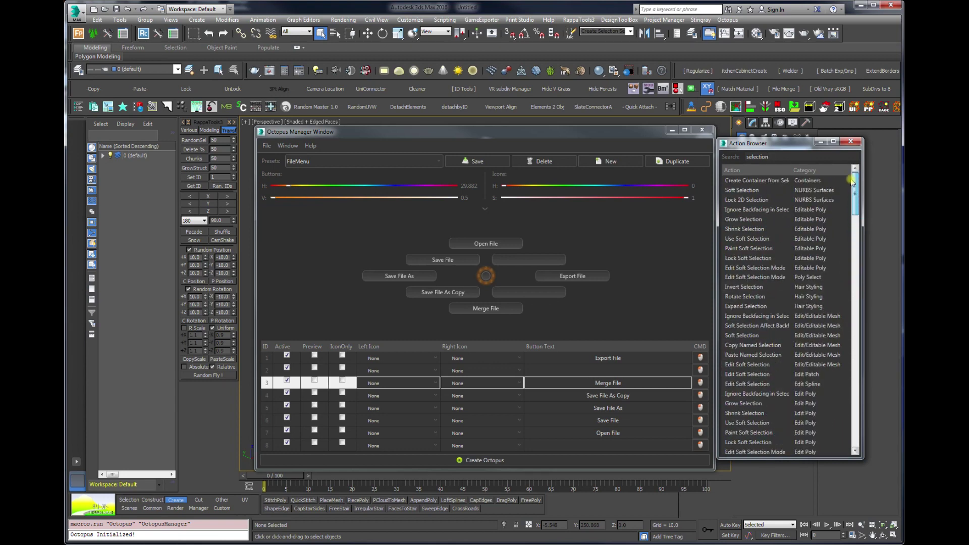
scroll(853, 199, down, 5)
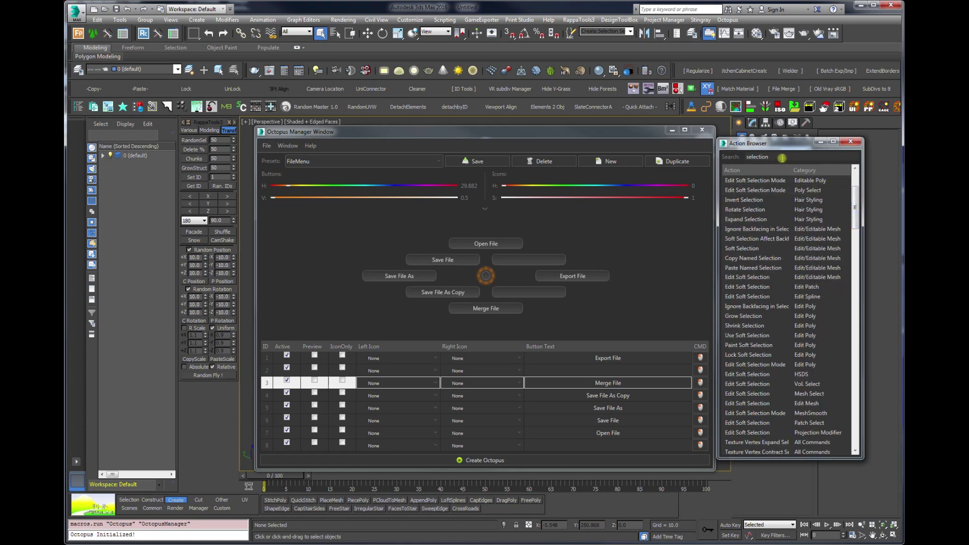
Step: Search the actions for "save sele", assign Save Selected to button 8 and save the FileMenu preset
key(ctrl+a)
text(save)
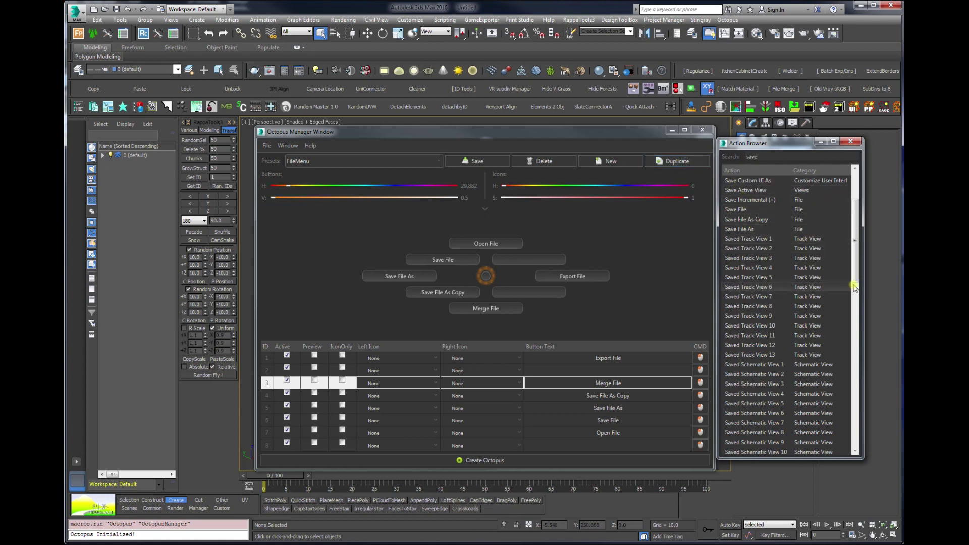
text(sele)
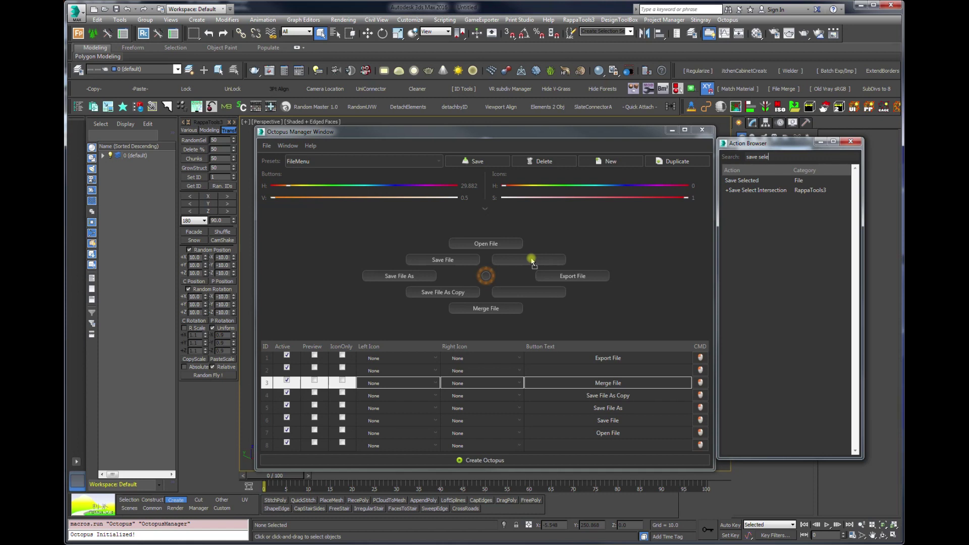
drag(532, 260, 532, 260)
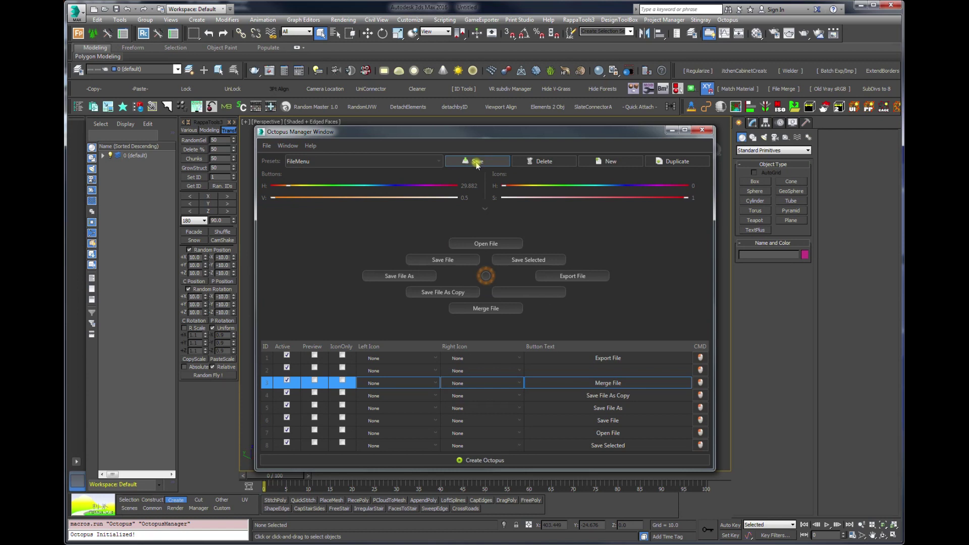
click(477, 163)
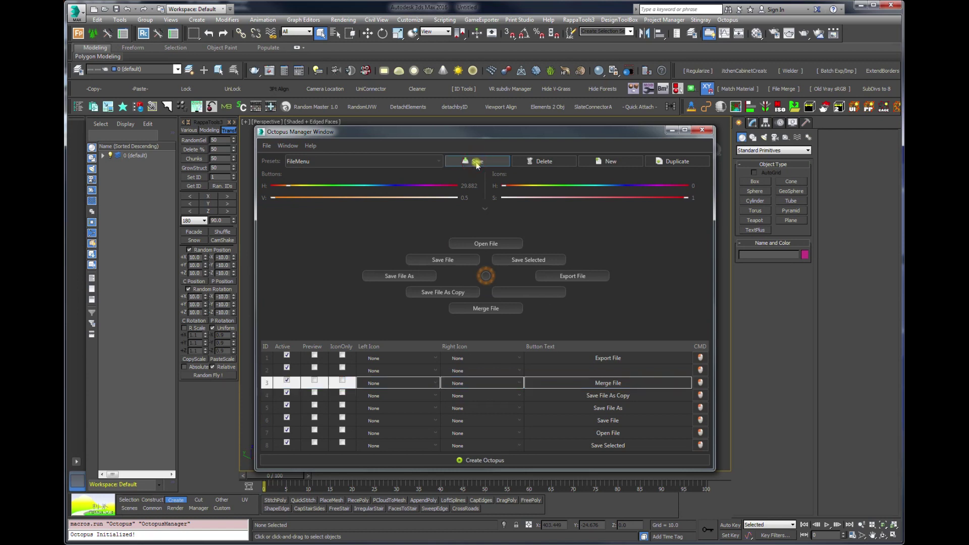
Step: Create the Octopus from the FileMenu preset, acknowledge the creation notice and close the Octopus Manager
click(483, 461)
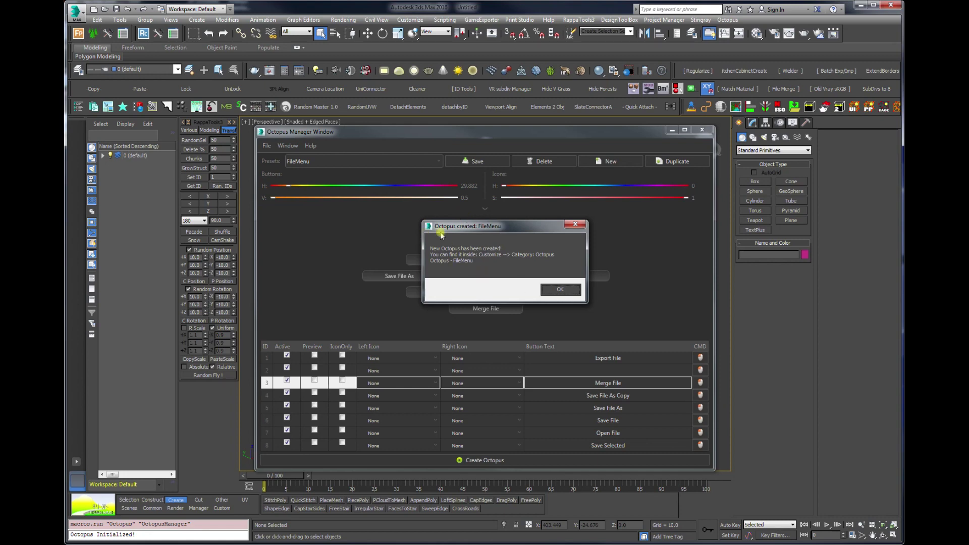
click(557, 294)
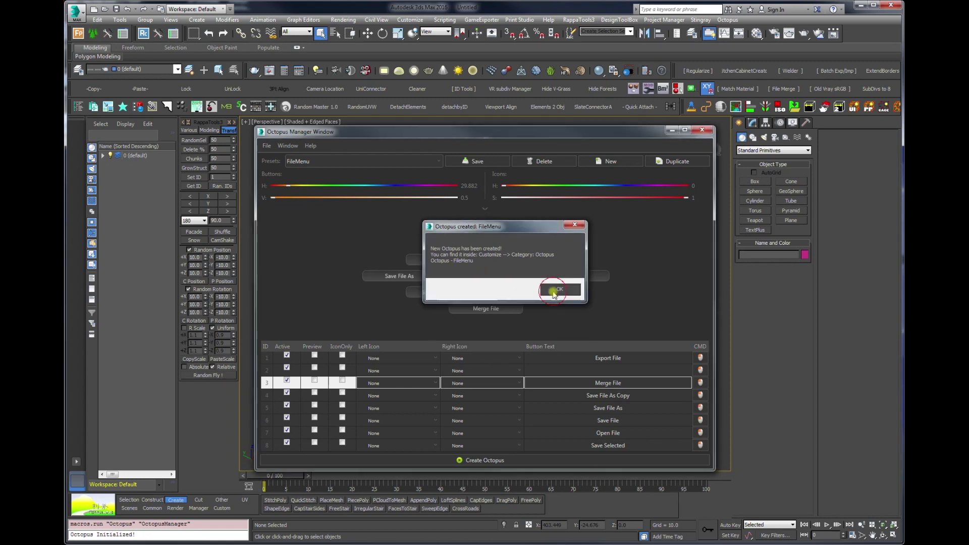
click(700, 132)
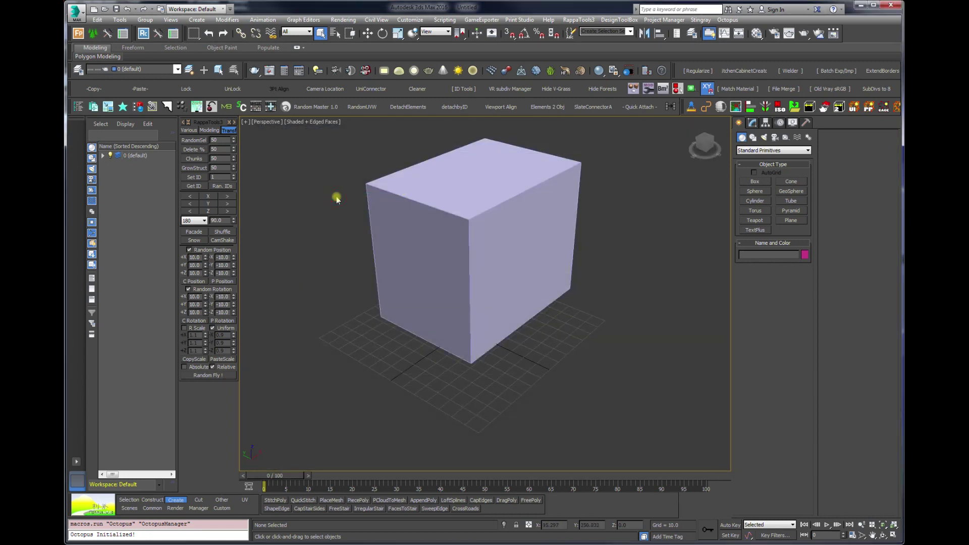
Step: Open the keyboard shortcut customization, show the Octopus category and widen the Action column to read the full names
key(ctrl+shift+m)
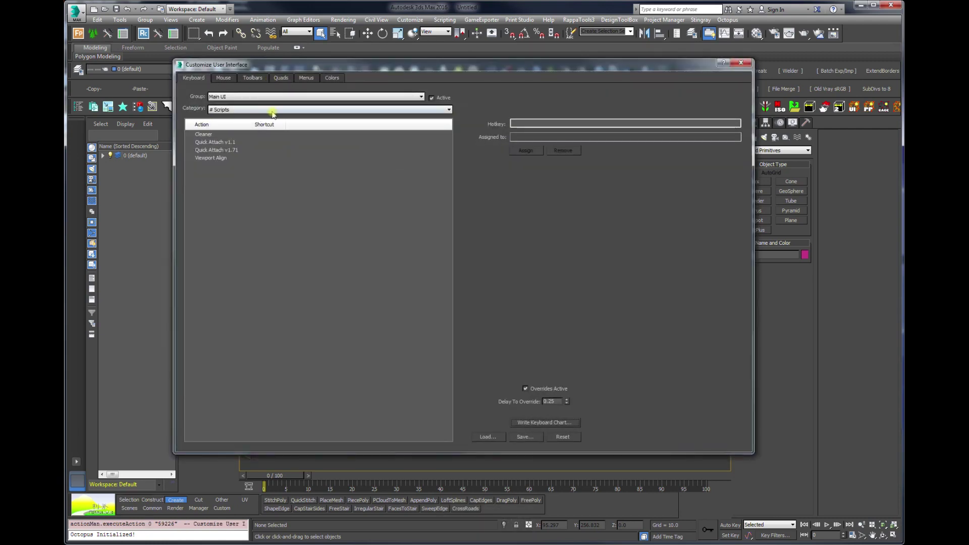
click(272, 110)
drag(448, 129, 448, 209)
scroll(271, 182, down, 2)
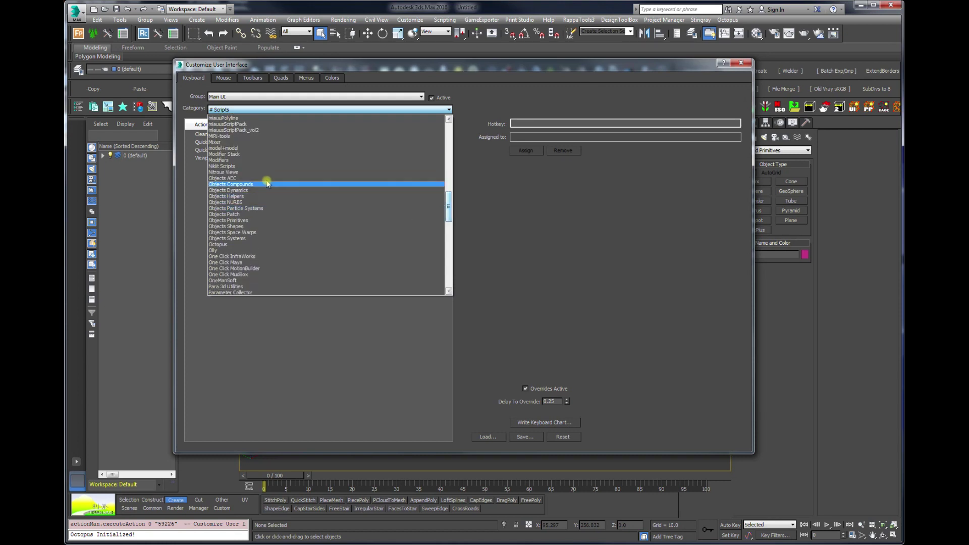
click(246, 245)
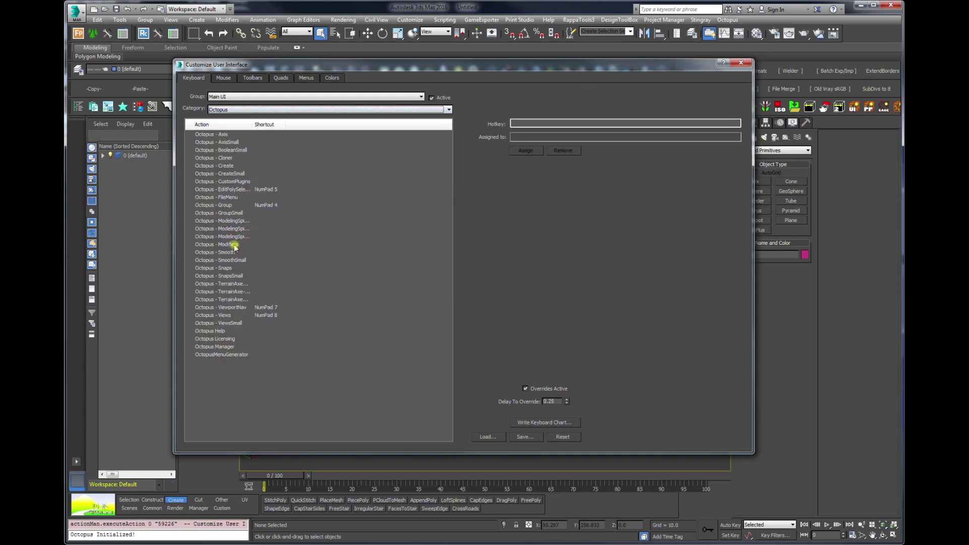
drag(249, 126, 330, 125)
Step: Assign the NumPad 6 hotkey to the Octopus - FileMenu action and close the customization dialog
click(224, 198)
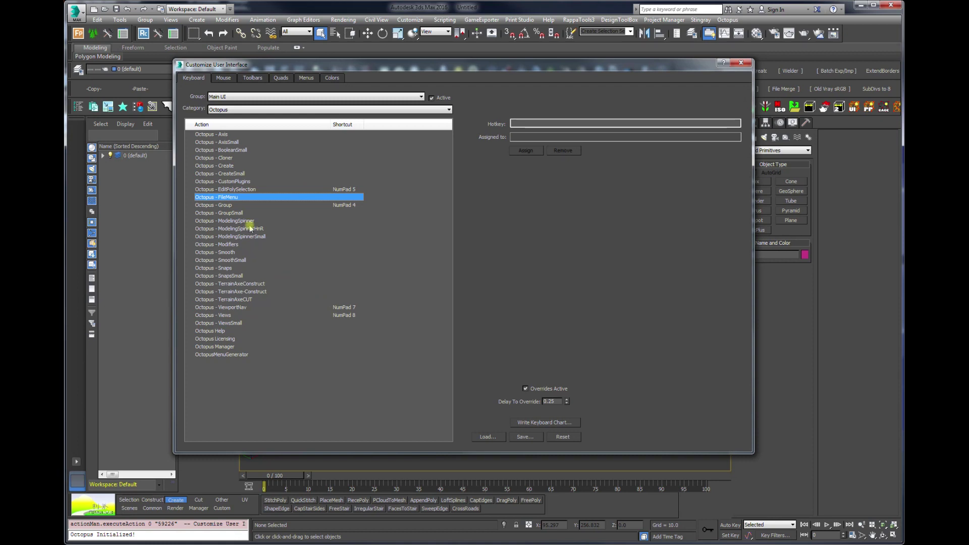
click(519, 124)
key(KP_6)
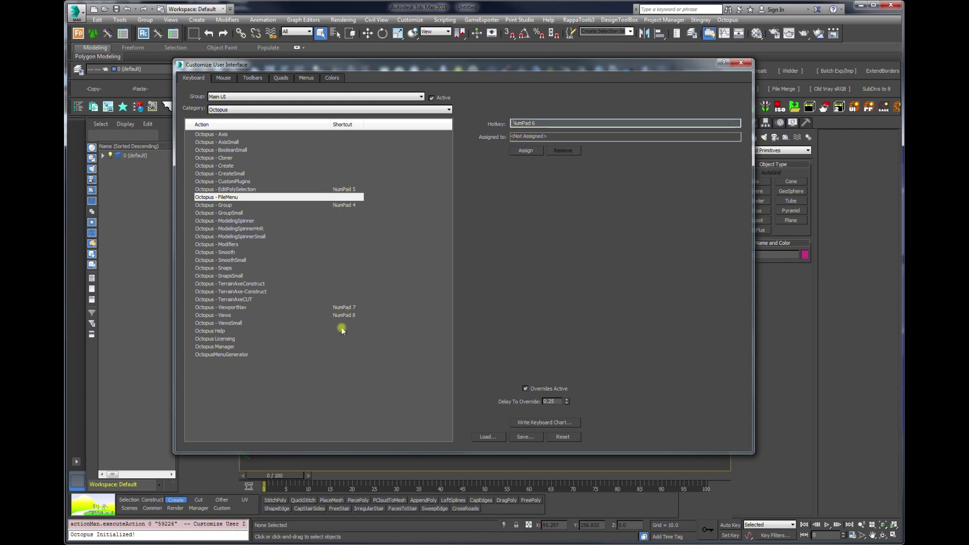
click(519, 150)
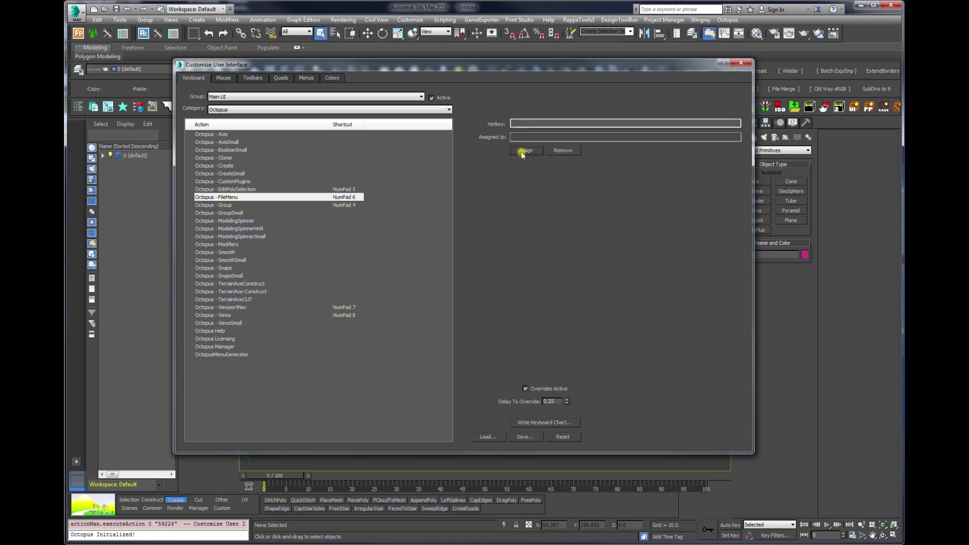
click(740, 62)
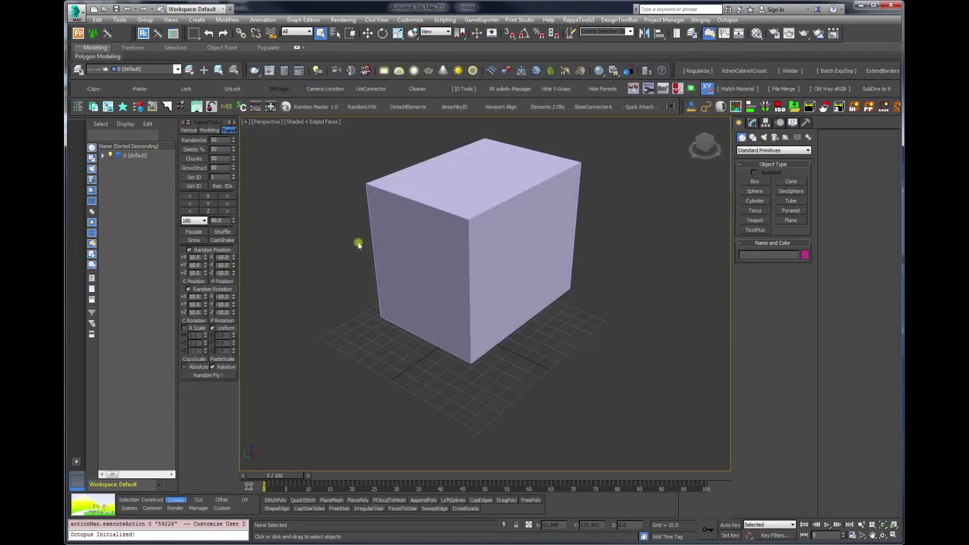
Step: Test the open, save and export actions of the FileMenu pie menu in the viewport, dismissing each dialog
key(KP_6)
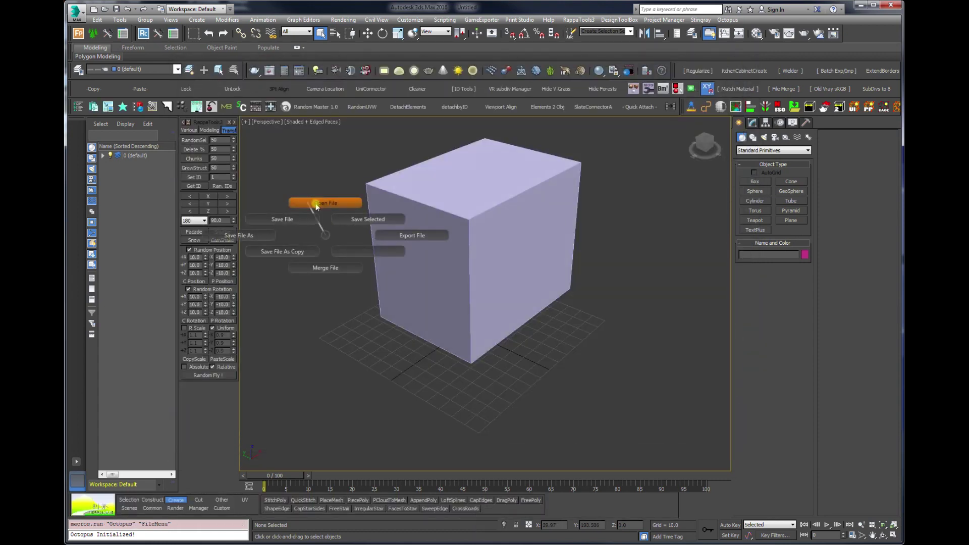
click(325, 203)
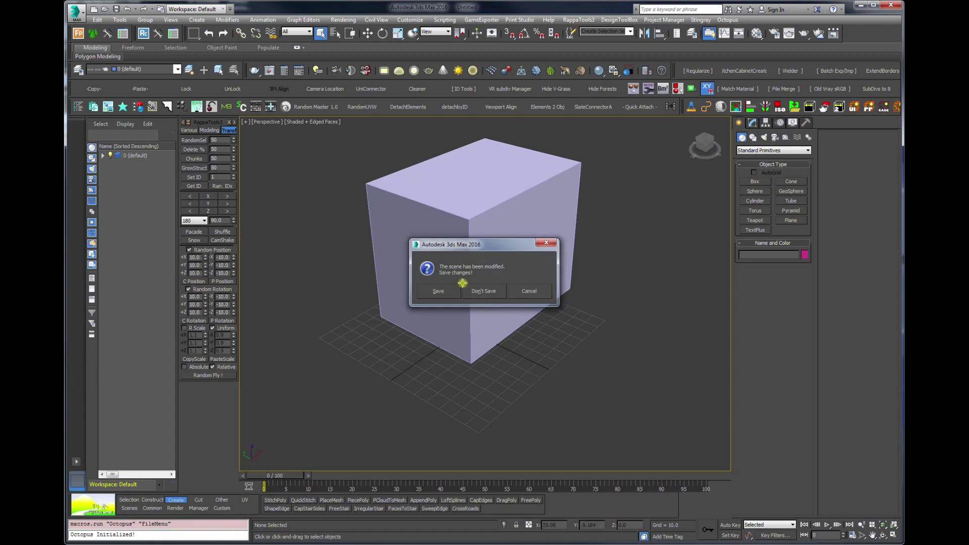
click(494, 291)
key(KP_6)
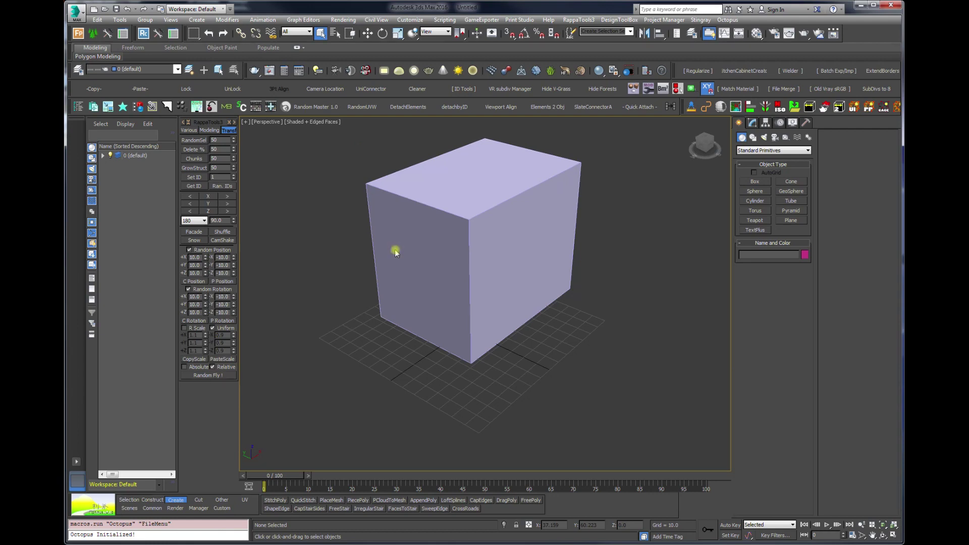
key(6)
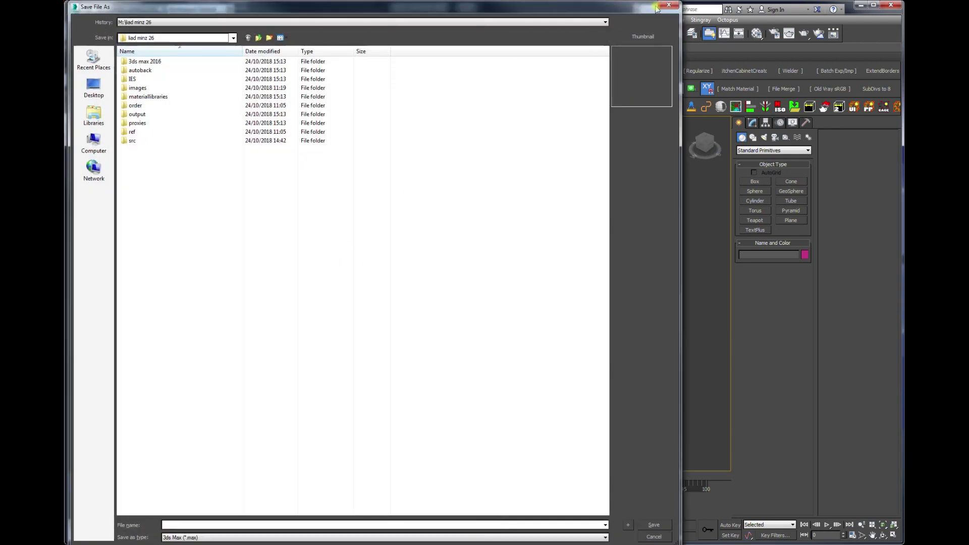
key(Escape)
key(6)
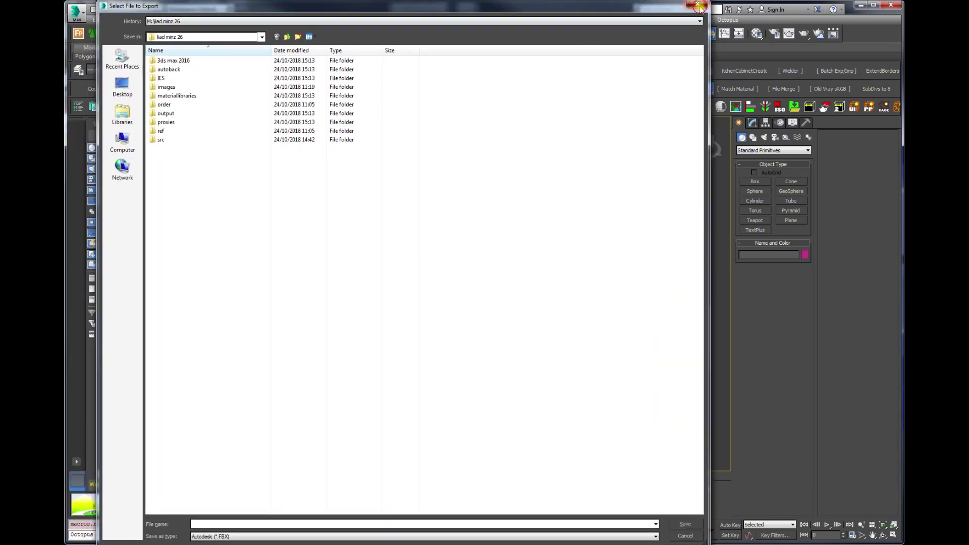
key(Escape)
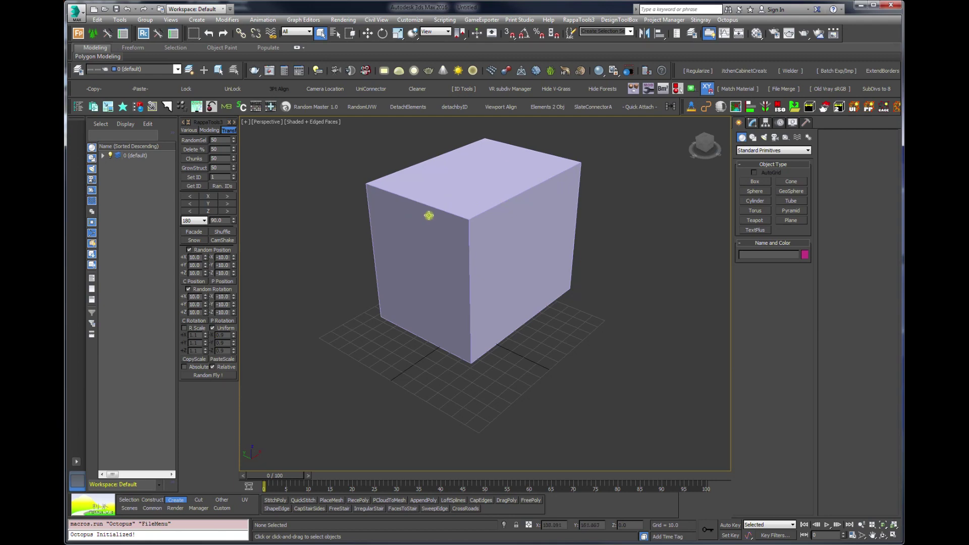
Step: Reopen the Octopus Manager and load the FileMenu preset
click(723, 20)
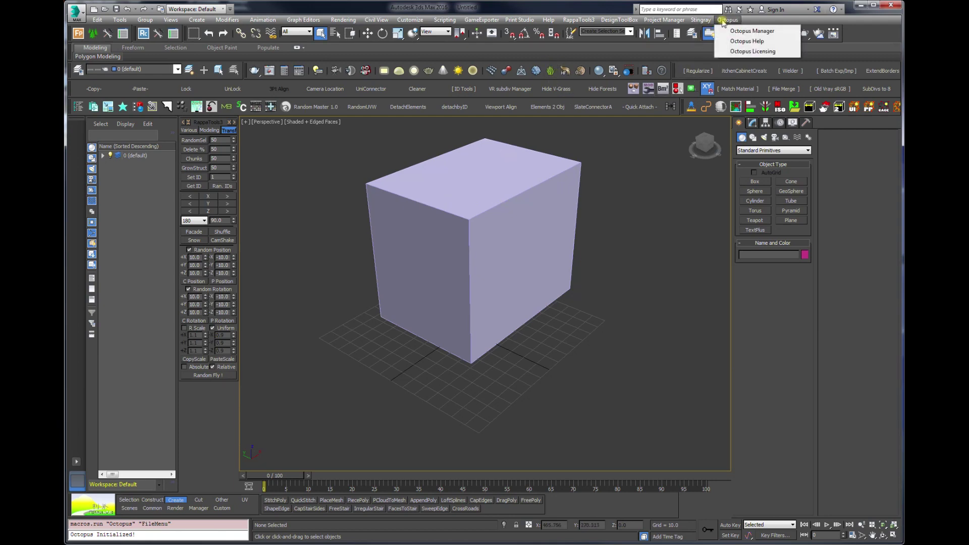
click(752, 30)
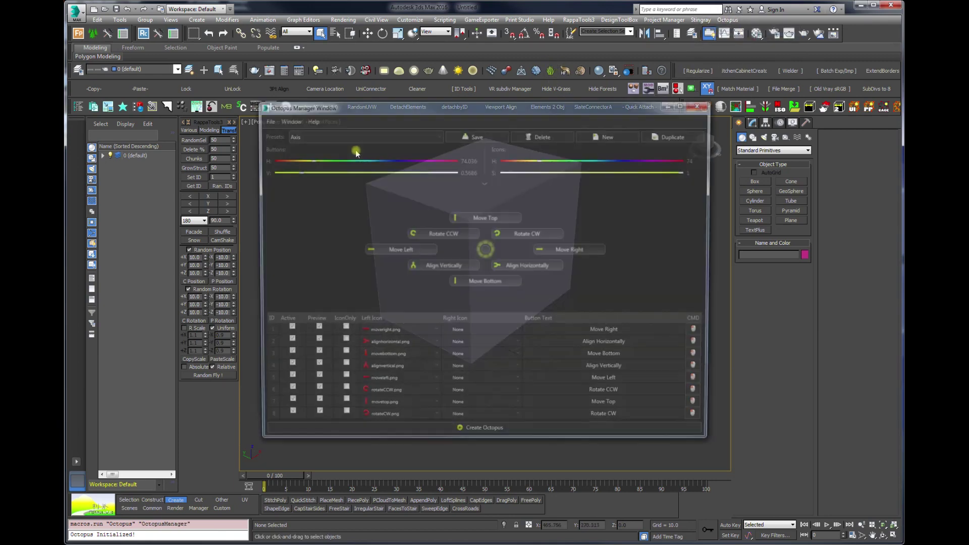
click(320, 134)
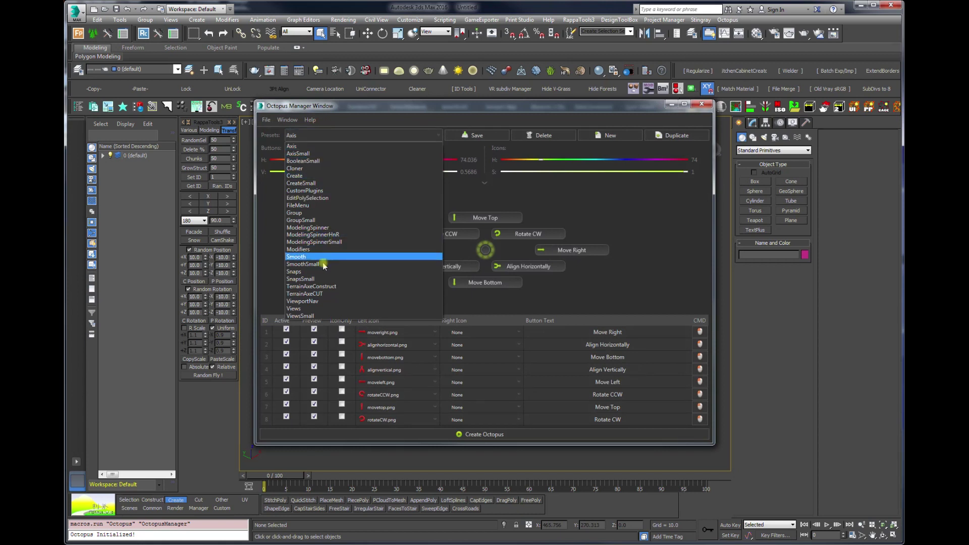
click(306, 206)
Step: Search the Action Browser for "import", assign Import File to empty button 2 and close the browser
click(287, 120)
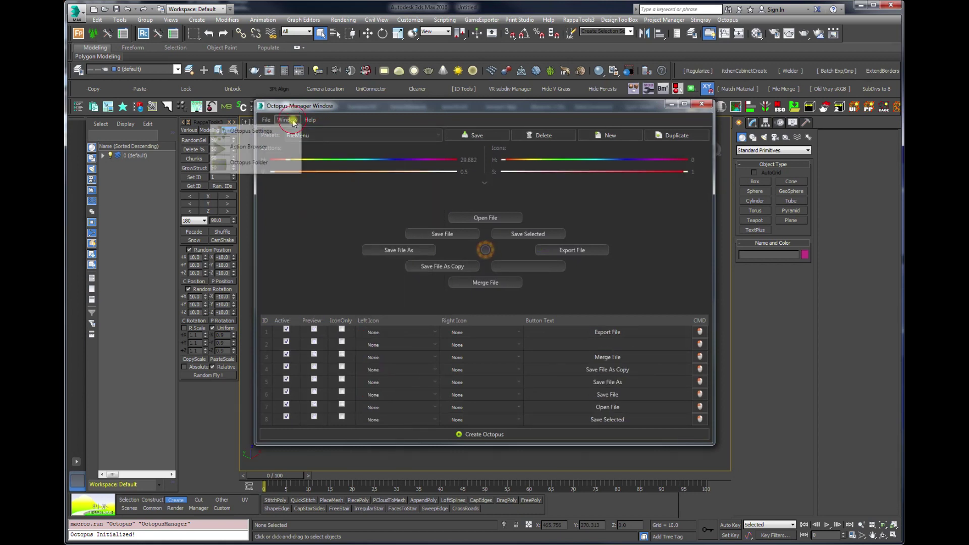
click(248, 146)
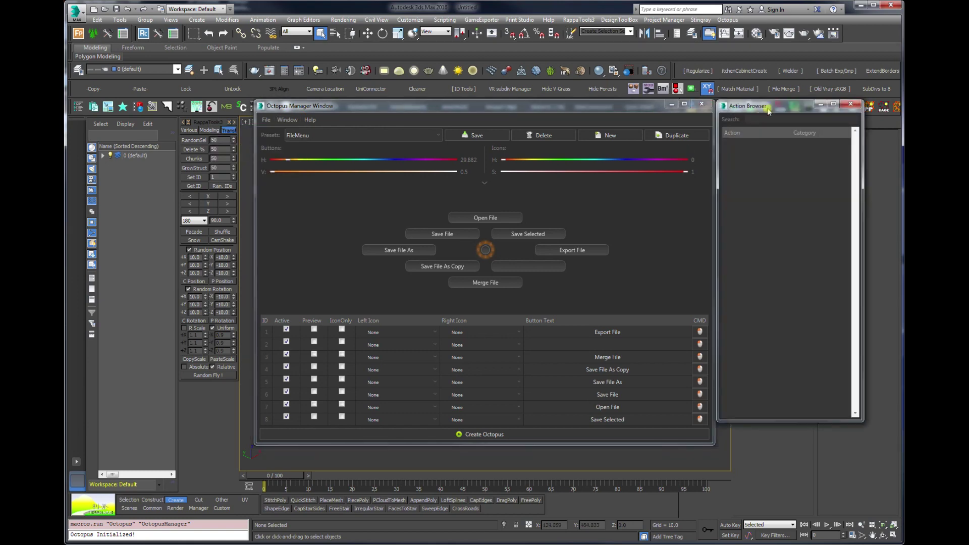
drag(768, 111, 769, 125)
text(import)
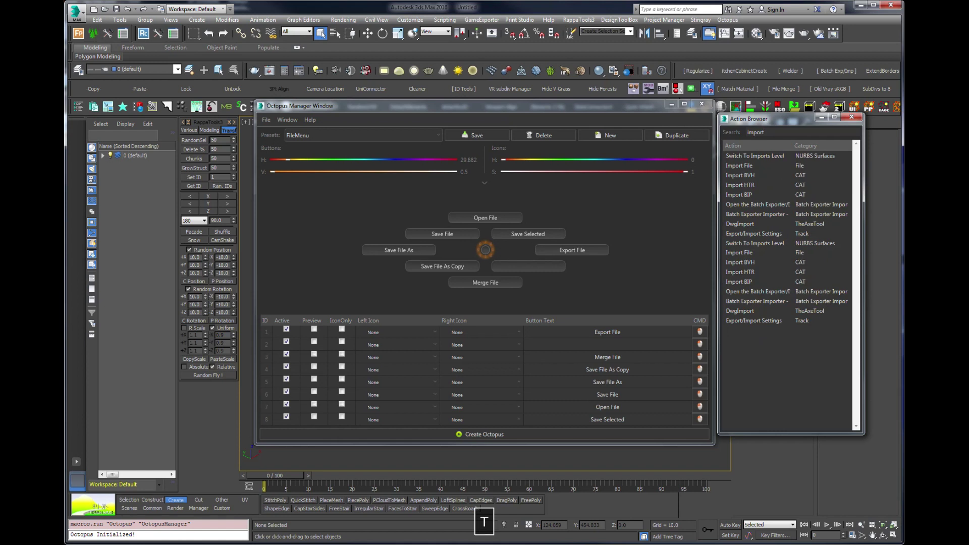
drag(727, 169, 527, 267)
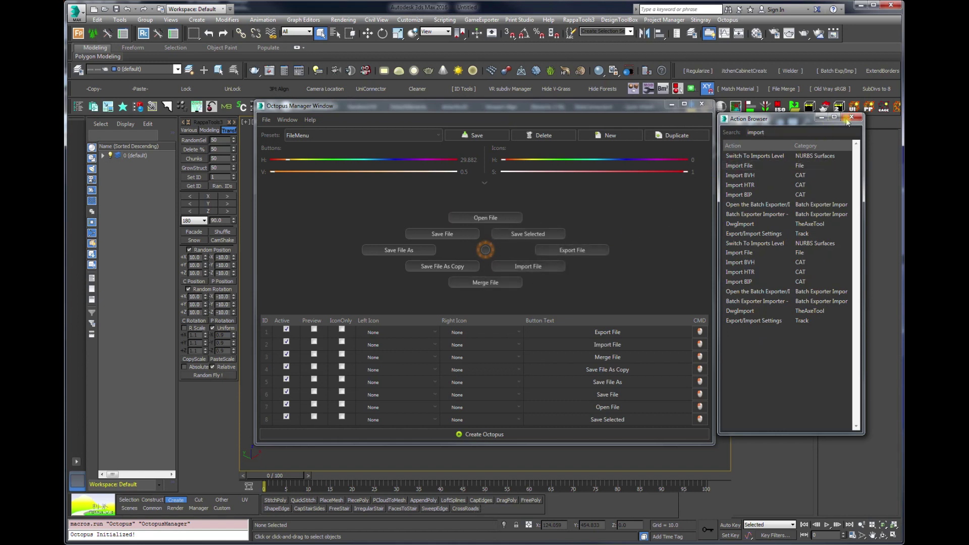
click(852, 117)
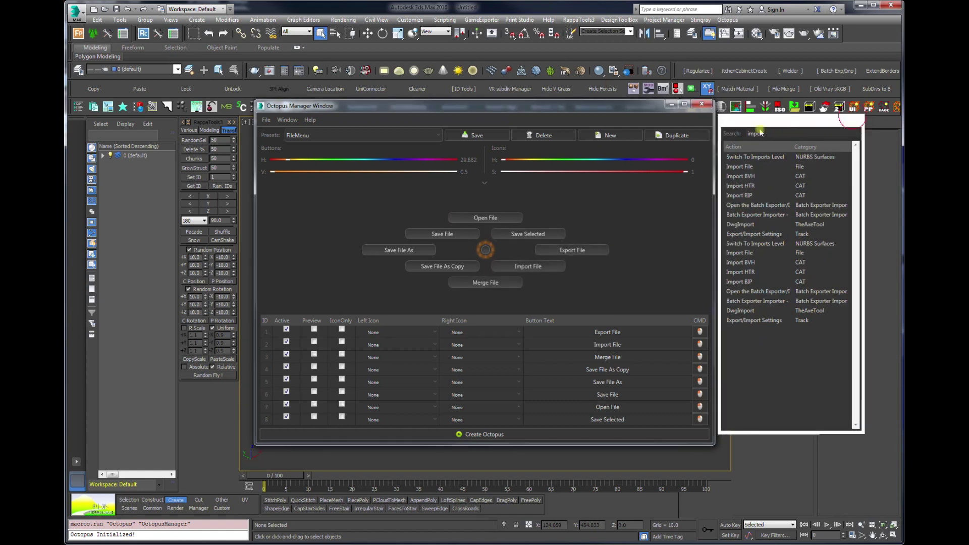
Step: Recreate the FileMenu Octopus with the Import File button included, and close the Octopus Manager
click(463, 433)
click(558, 289)
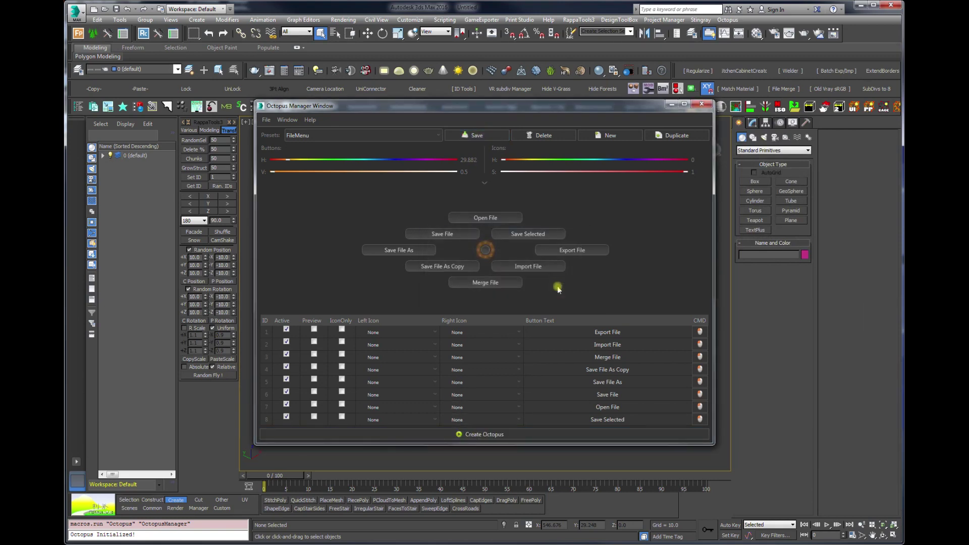
click(702, 104)
Step: Select the box and test Import File from the FileMenu pie menu, closing the import dialog without choosing a file
click(410, 177)
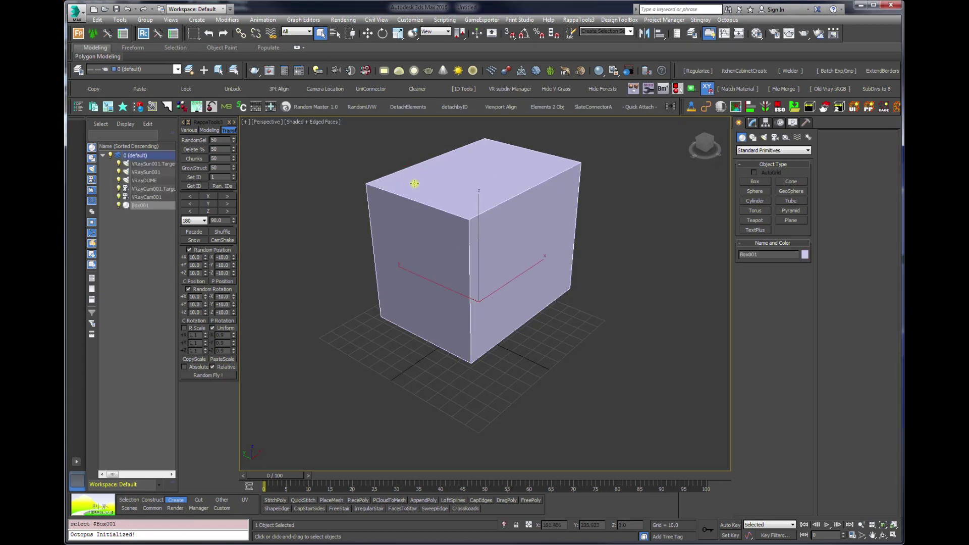
key(f)
click(516, 264)
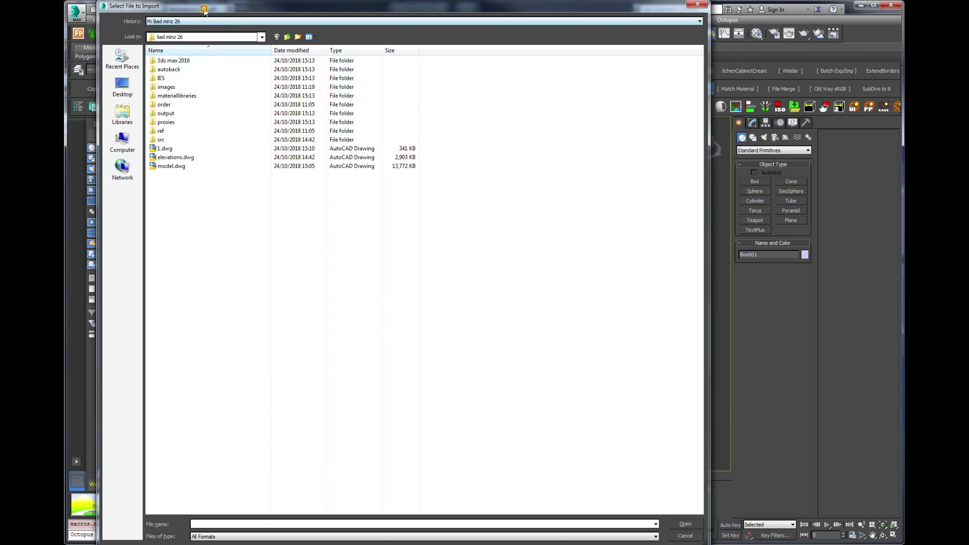
drag(205, 10, 224, 9)
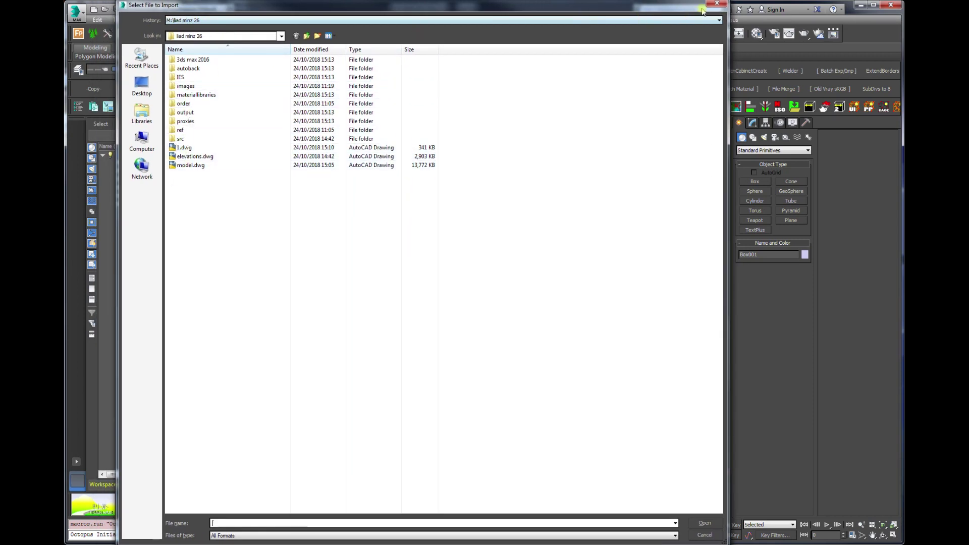
click(717, 5)
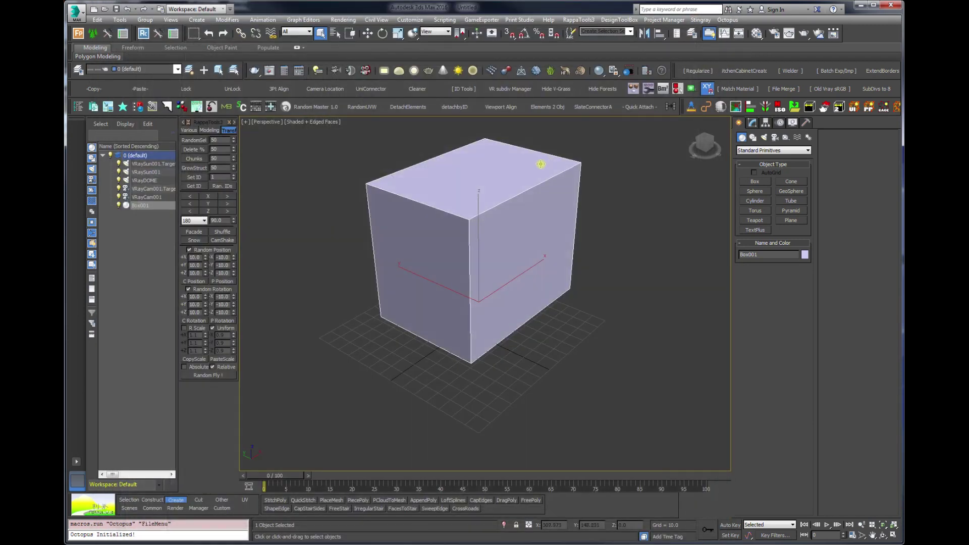